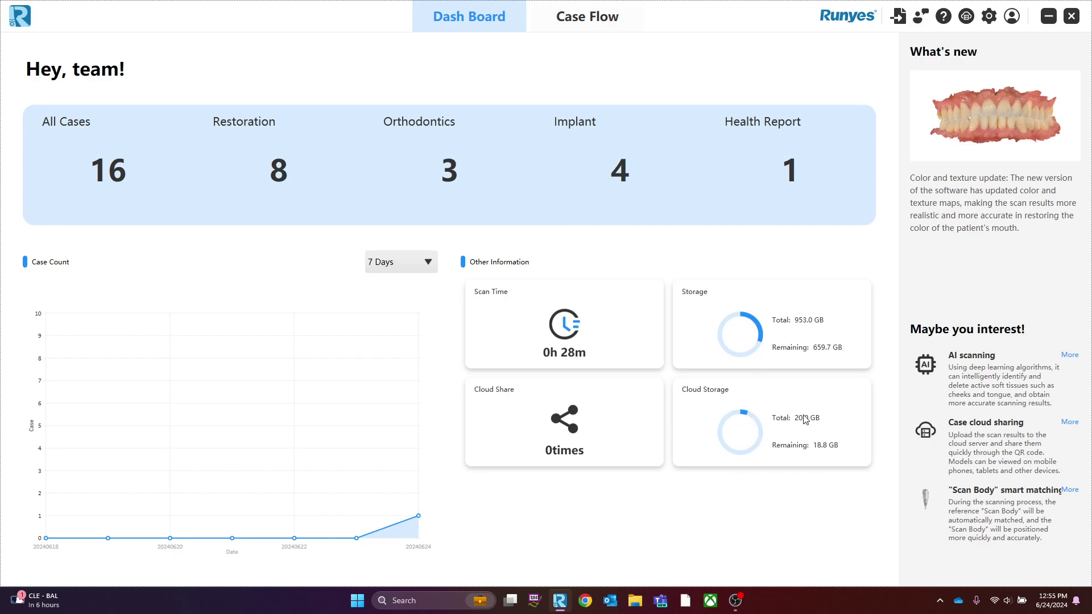
# From the Case Flow list, open the restoration case marked 'Copied from [5]'.
pyautogui.click(597, 33)
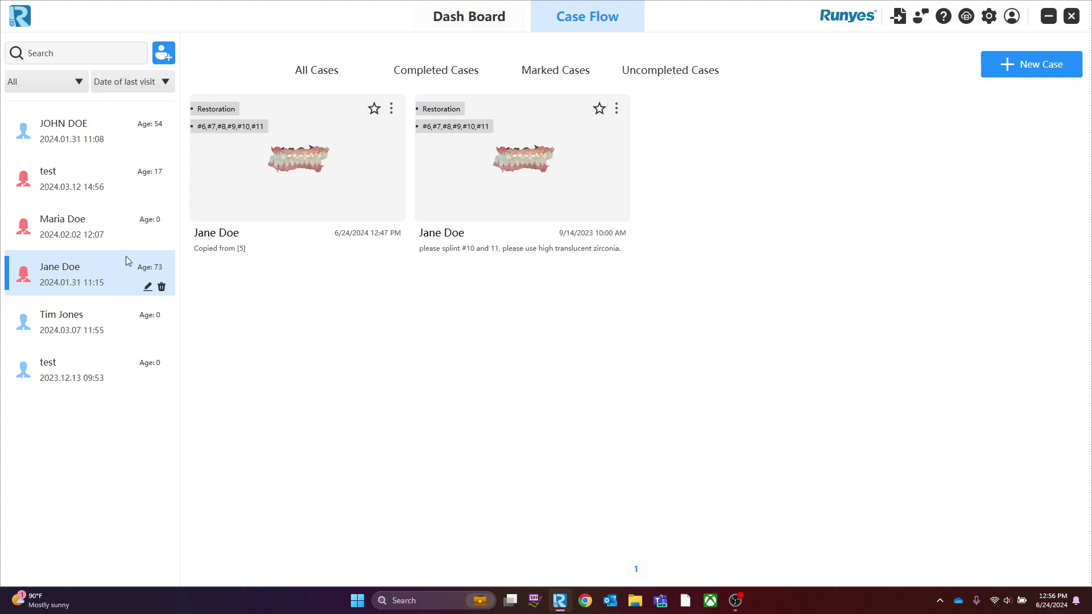
pyautogui.click(313, 166)
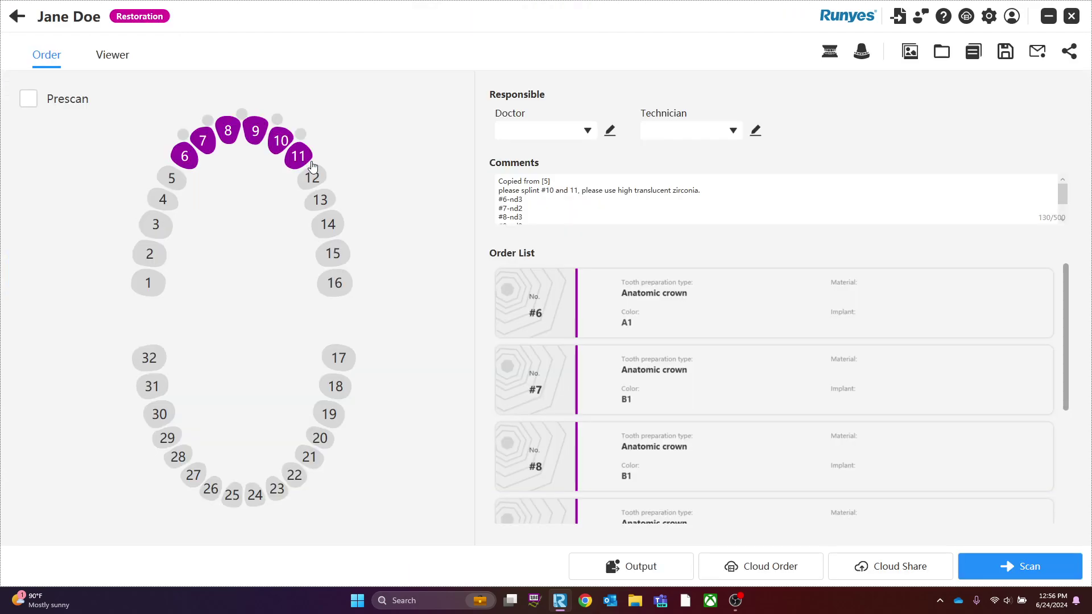
# Add tooth 4 as a Zirconia anatomic crown in shade A3, with no implant or abutment.
pyautogui.click(163, 202)
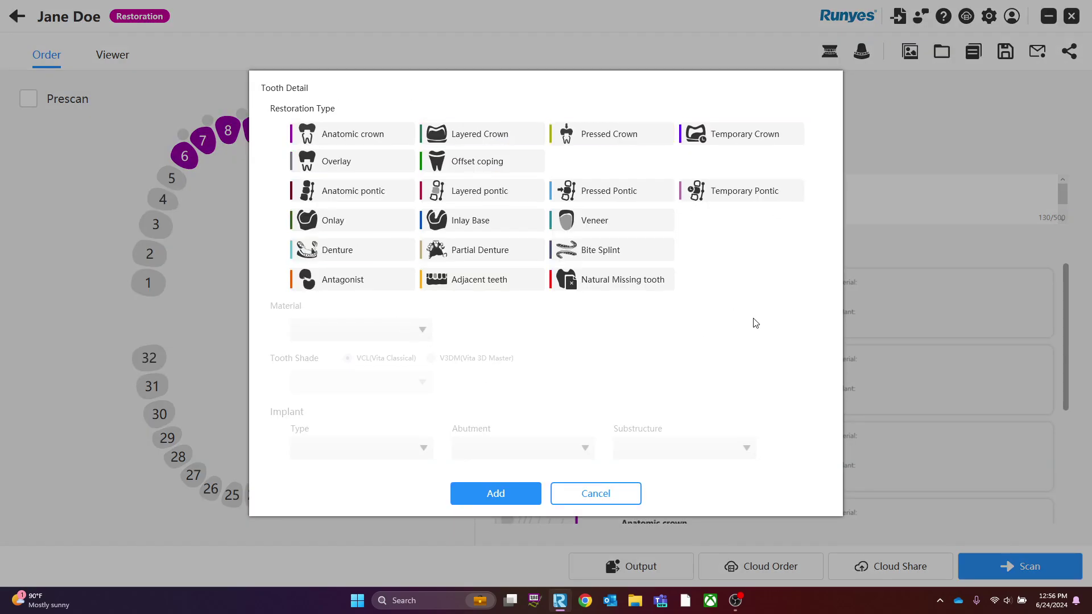
pyautogui.click(349, 135)
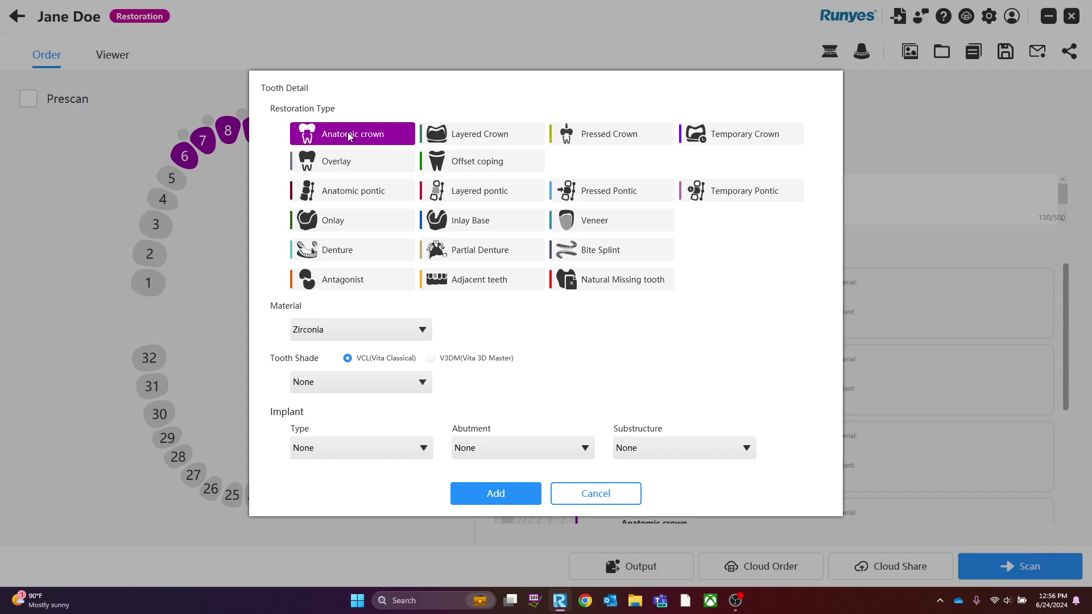
pyautogui.click(416, 333)
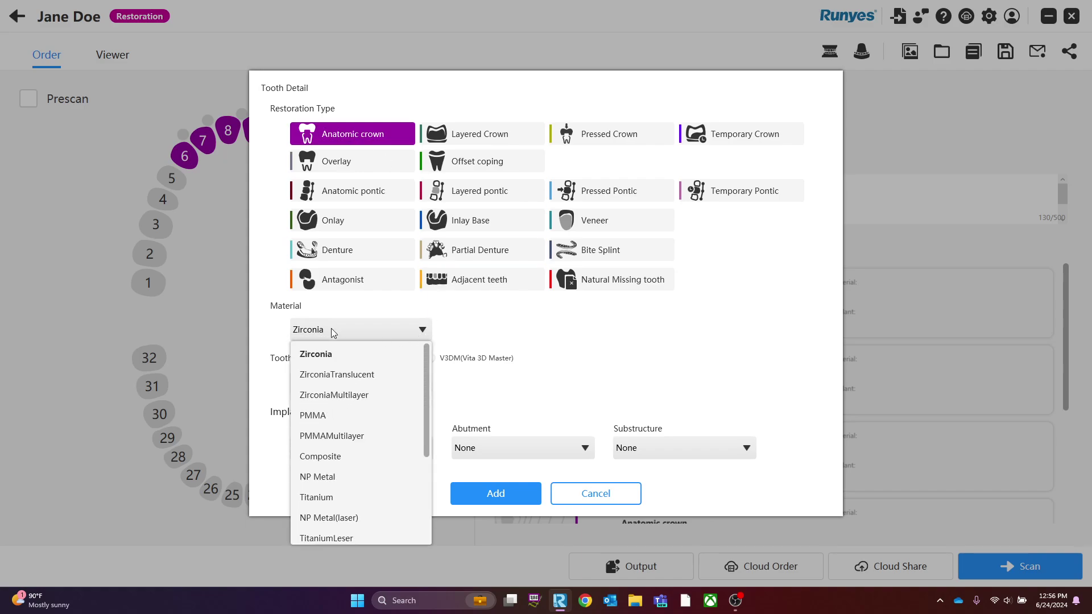
pyautogui.moveTo(427, 367)
pyautogui.mouseDown()
pyautogui.moveTo(428, 445)
pyautogui.moveTo(428, 345)
pyautogui.mouseUp()
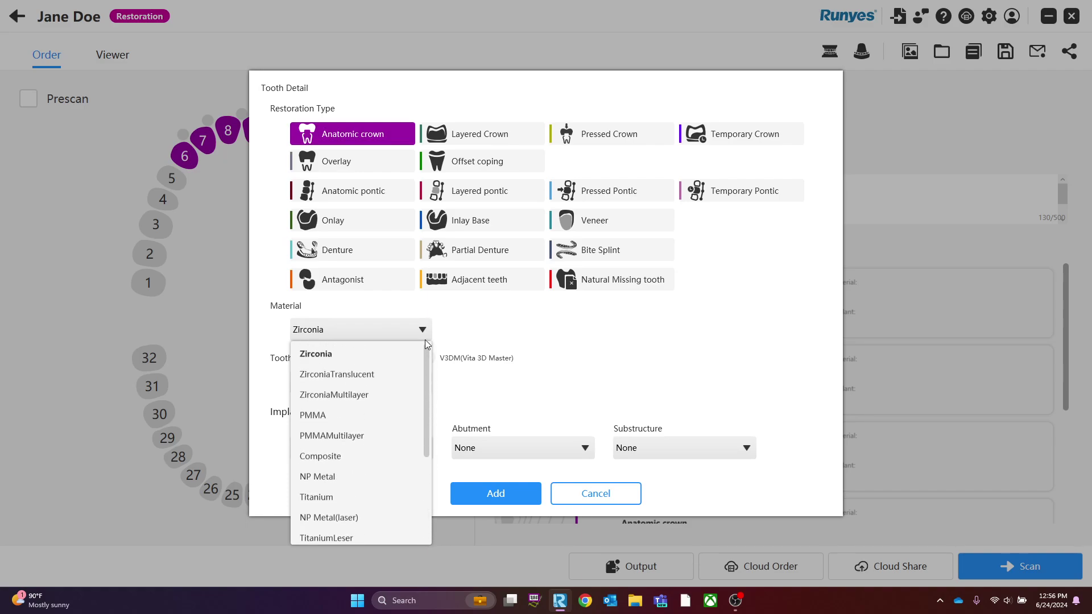
pyautogui.click(314, 355)
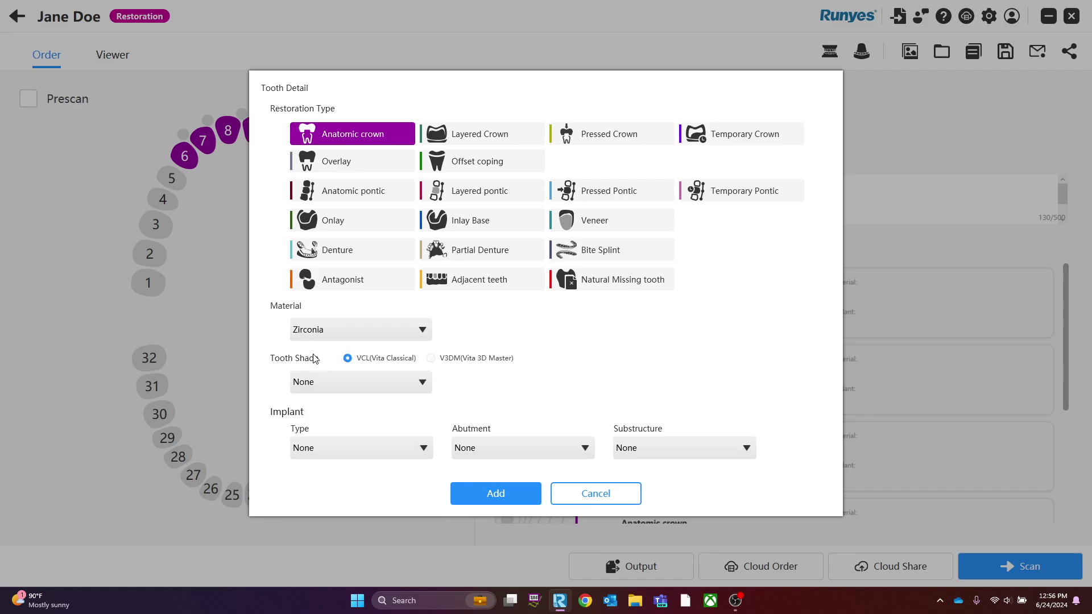
pyautogui.click(419, 384)
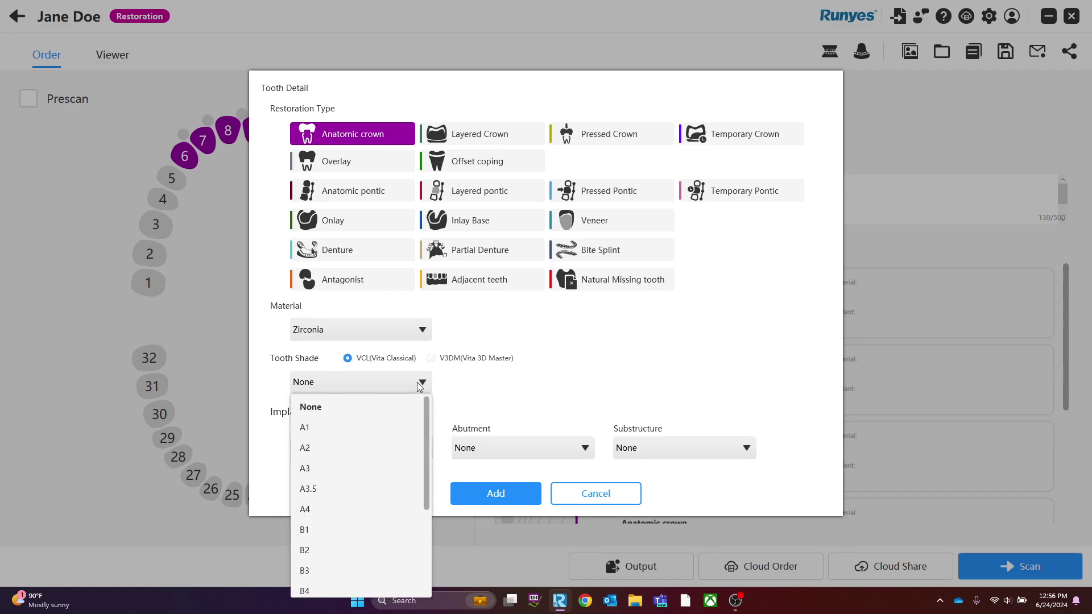
pyautogui.click(331, 474)
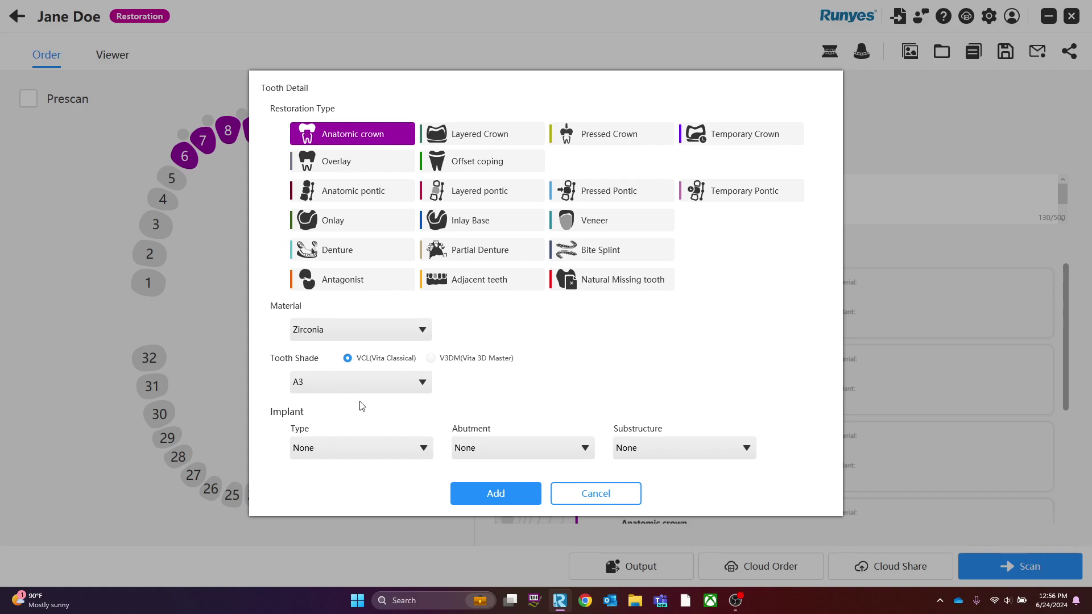
pyautogui.click(423, 450)
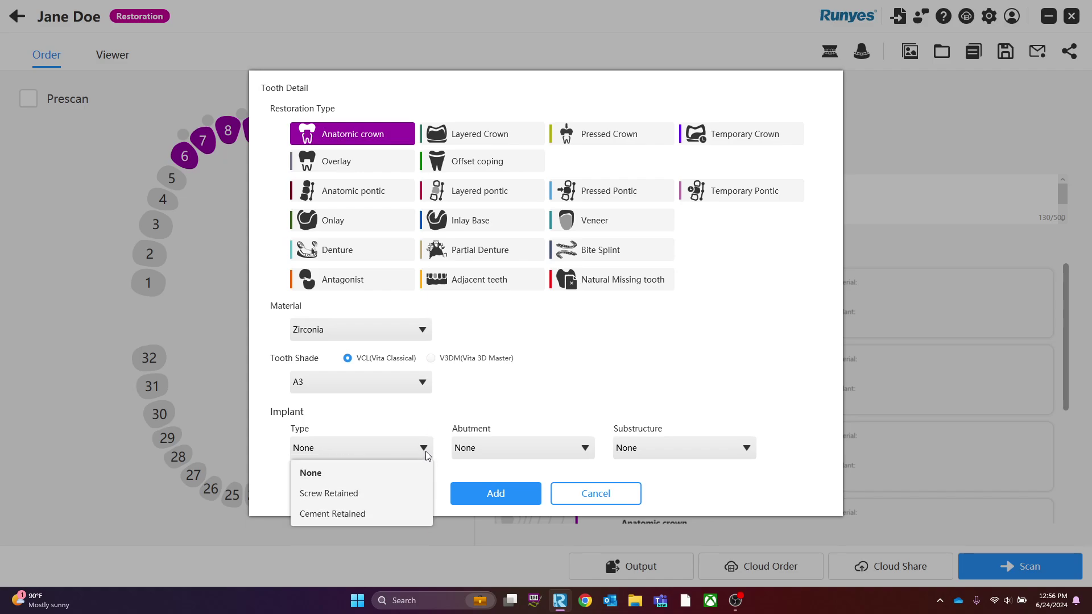
pyautogui.click(425, 449)
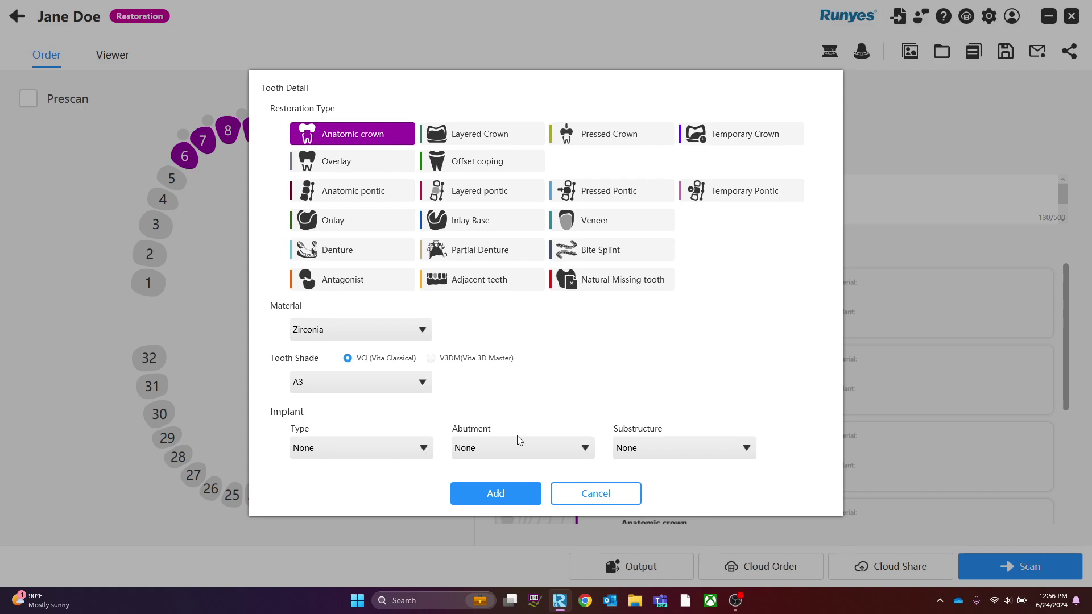
pyautogui.click(537, 453)
pyautogui.click(539, 453)
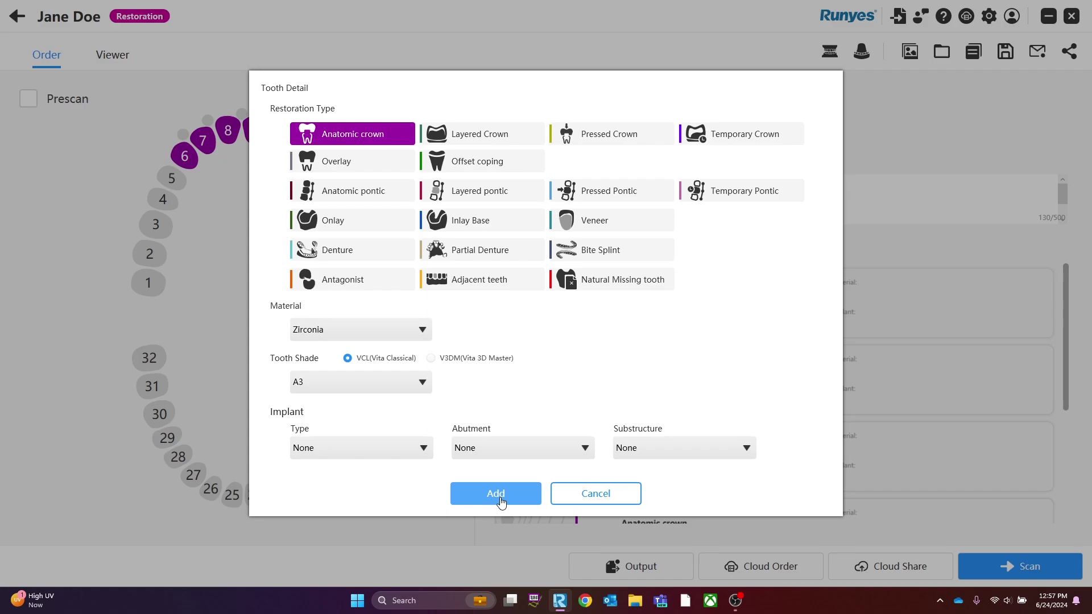
pyautogui.click(496, 494)
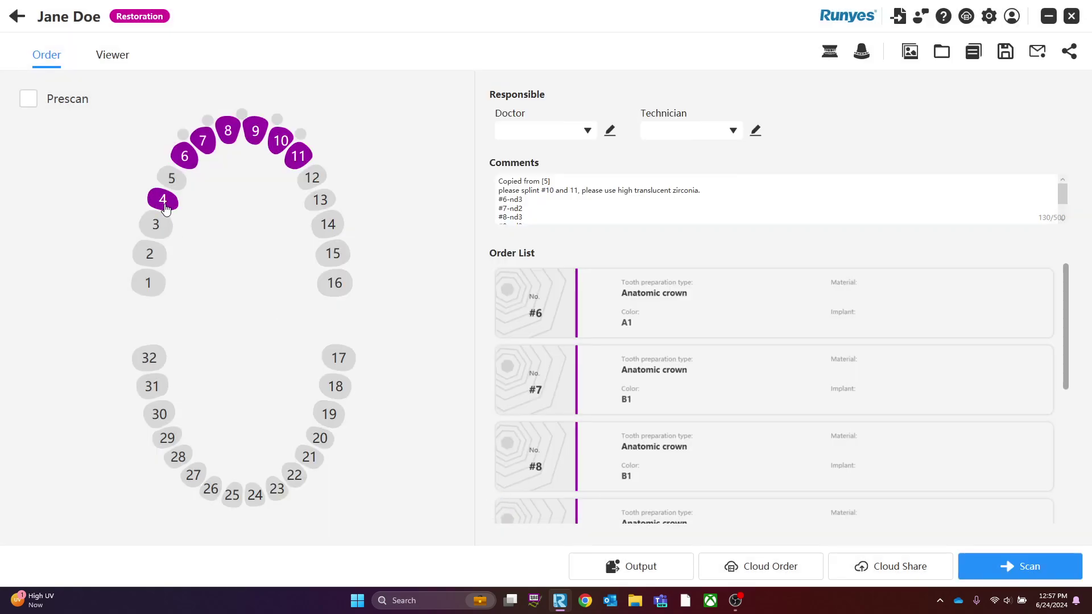
# Select teeth 28 and 30 together and add them as Zirconia anatomic crowns, shade A3.
pyautogui.moveTo(1065, 337); pyautogui.dragTo(1053, 487)
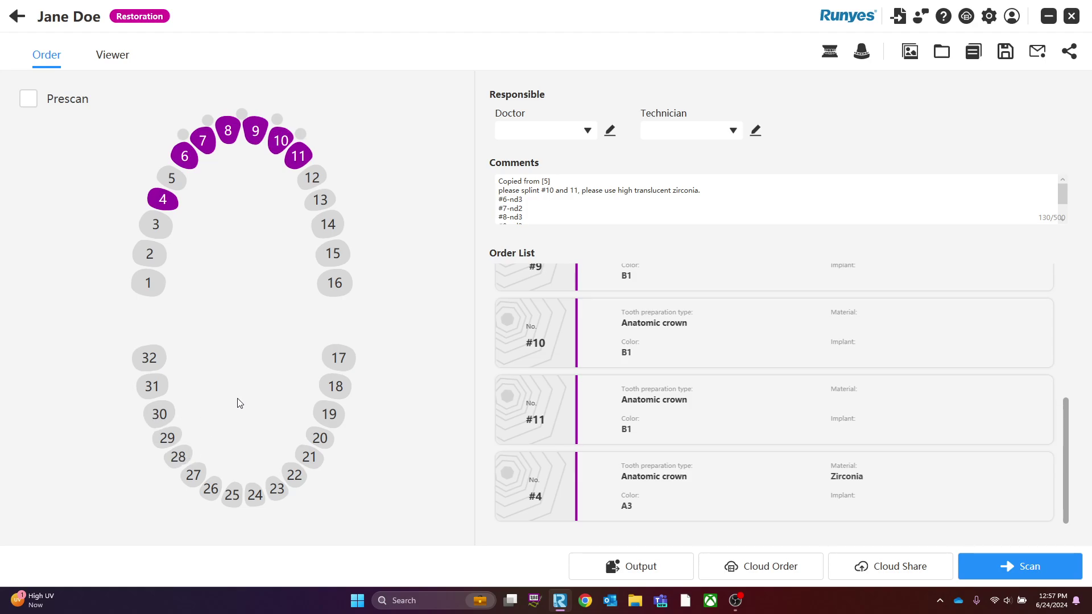
pyautogui.click(181, 461)
pyautogui.click(596, 491)
pyautogui.click(181, 462)
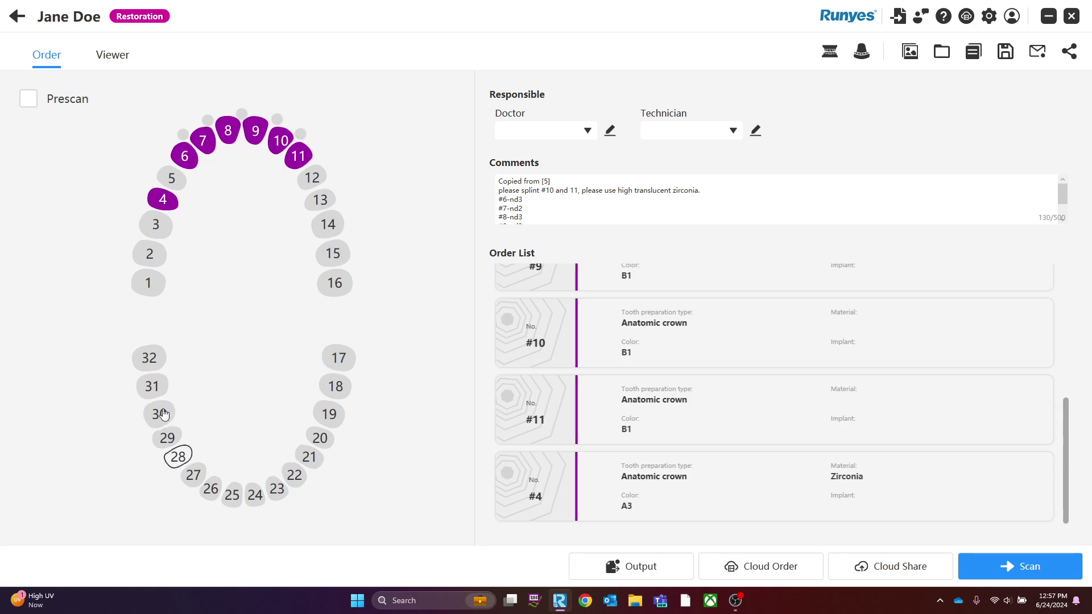
pyautogui.click(164, 413)
pyautogui.click(359, 141)
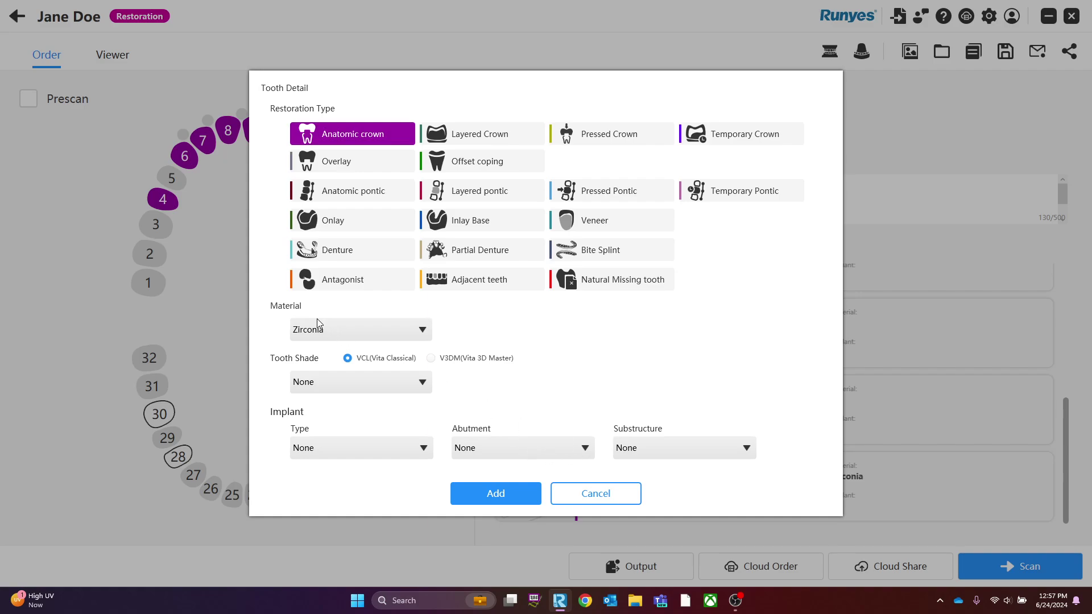
pyautogui.click(355, 392)
pyautogui.click(335, 466)
pyautogui.click(496, 493)
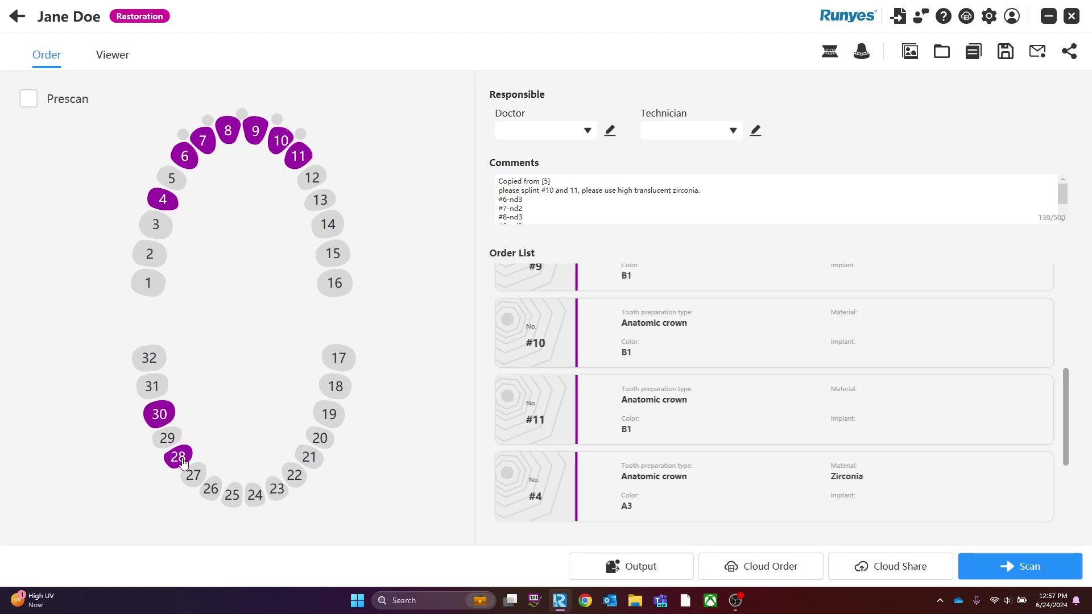
pyautogui.scroll(-3, 640, 449)
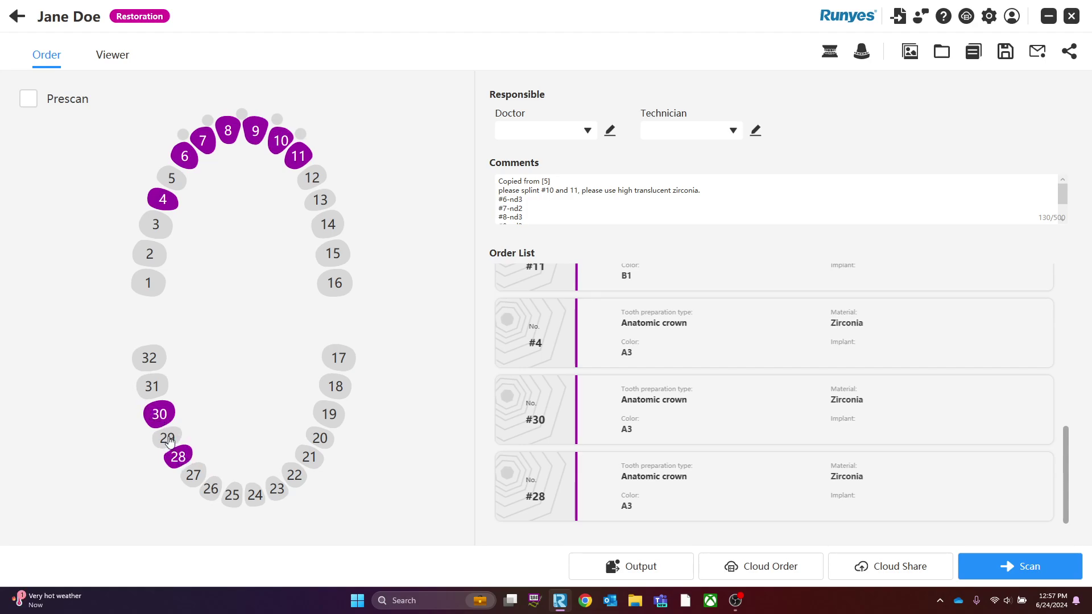
# Add tooth 29 as a Zirconia anatomic pontic in shade A3, between crowns 28 and 30.
pyautogui.click(169, 440)
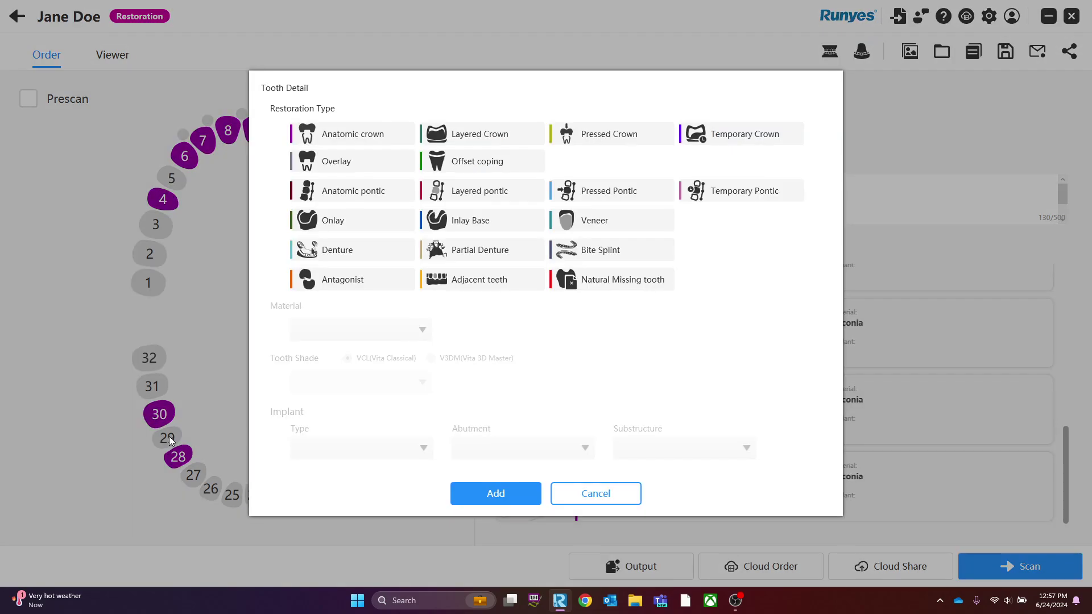
pyautogui.click(343, 203)
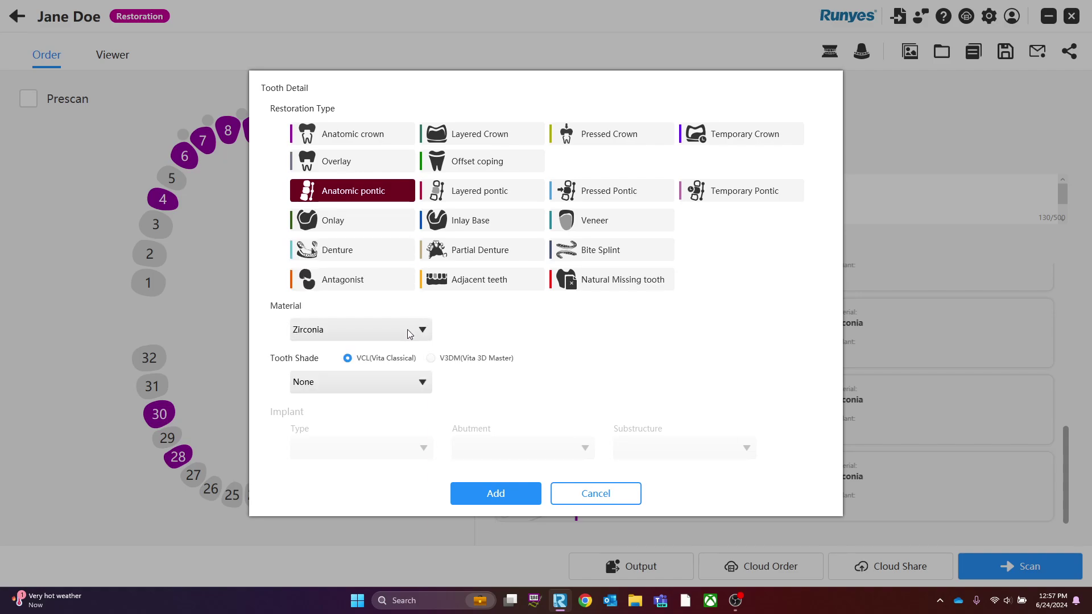
pyautogui.click(418, 390)
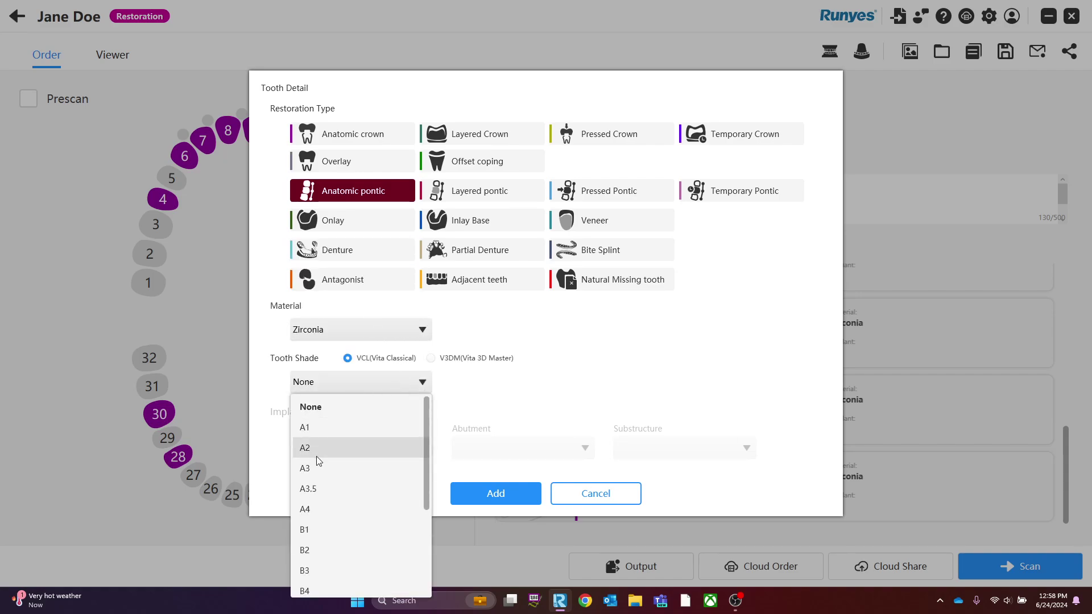
pyautogui.click(319, 467)
pyautogui.click(490, 491)
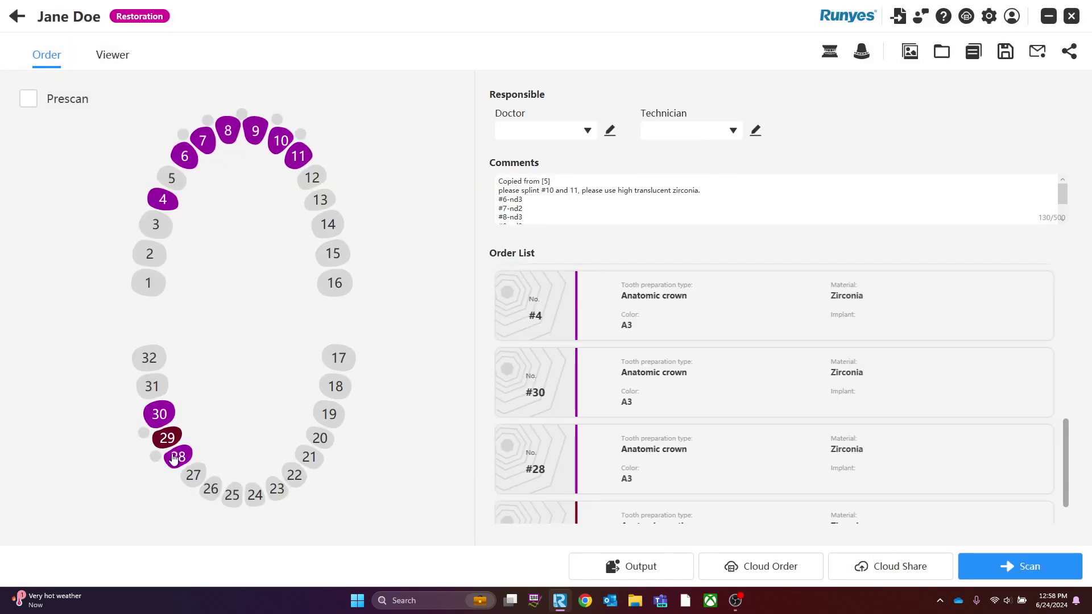
pyautogui.scroll(-1, 703, 378)
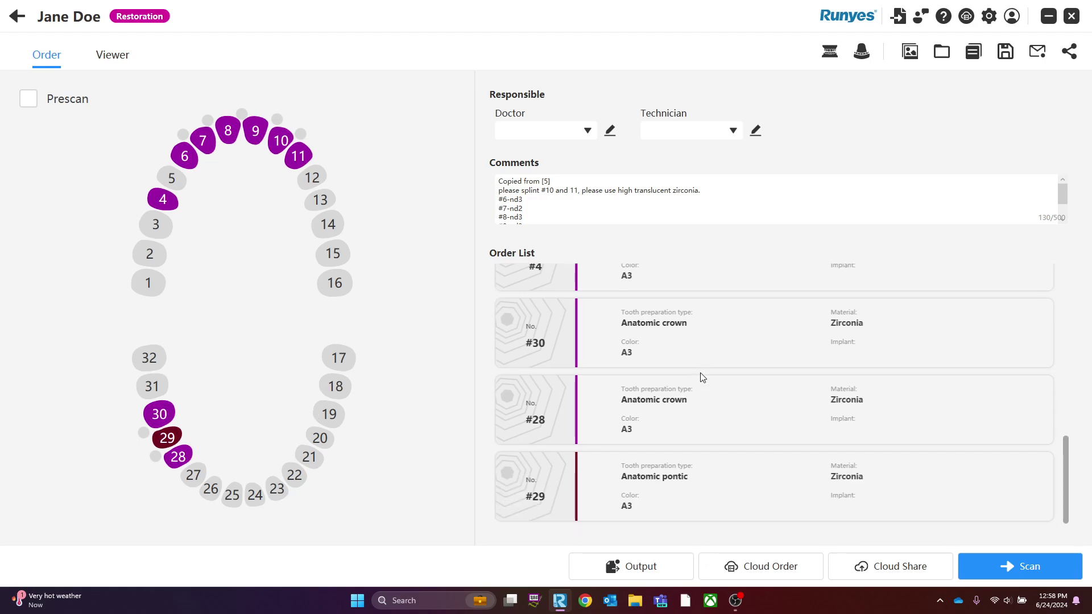
# Delete the comment text from 'Copied from [5]' through 'please splint #10 and 11,'.
pyautogui.click(587, 210)
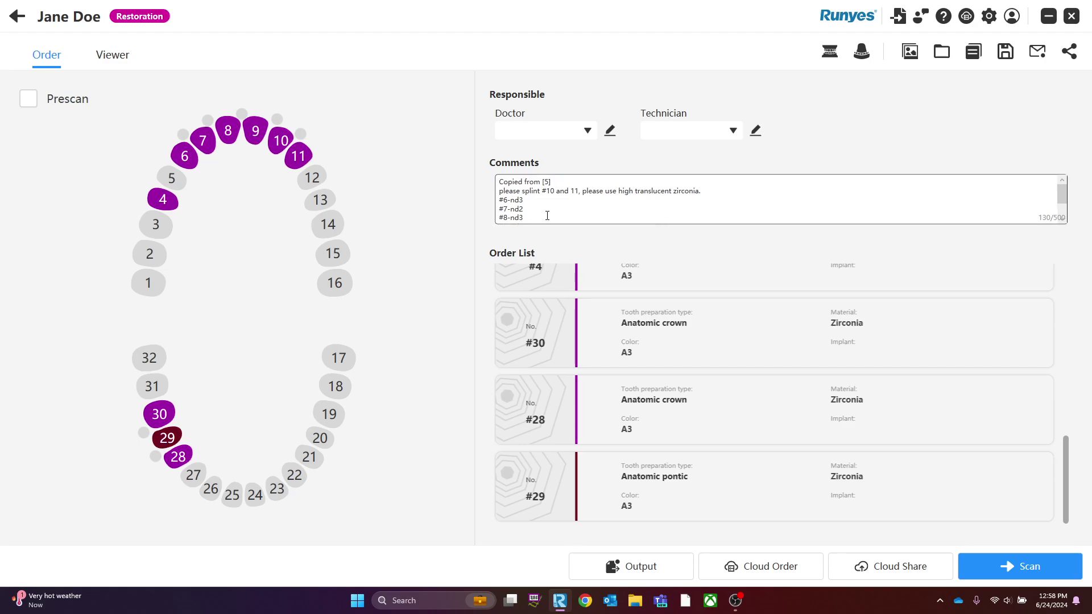
pyautogui.scroll(-1, 547, 215)
pyautogui.scroll(1, 551, 218)
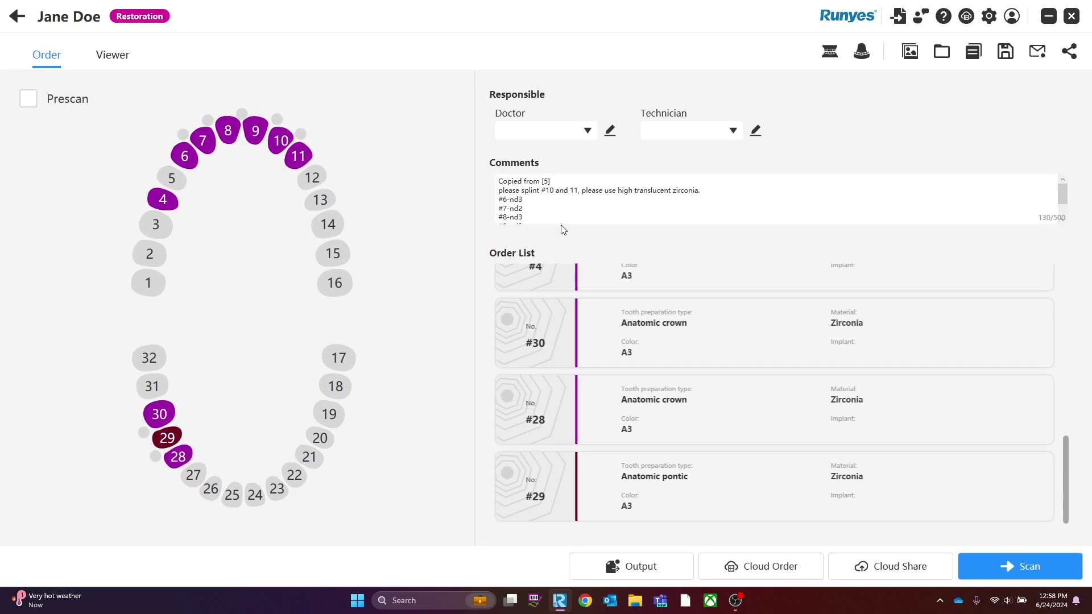
pyautogui.scroll(-1, 550, 216)
pyautogui.scroll(2, 546, 212)
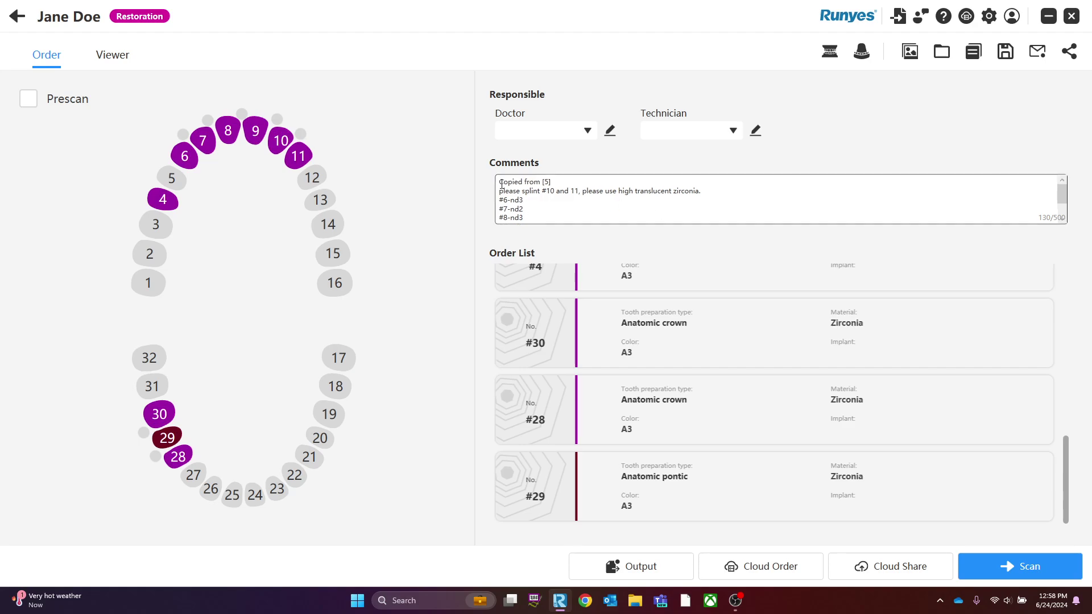
pyautogui.moveTo(501, 183); pyautogui.dragTo(590, 193)
pyautogui.press('BackSpace')
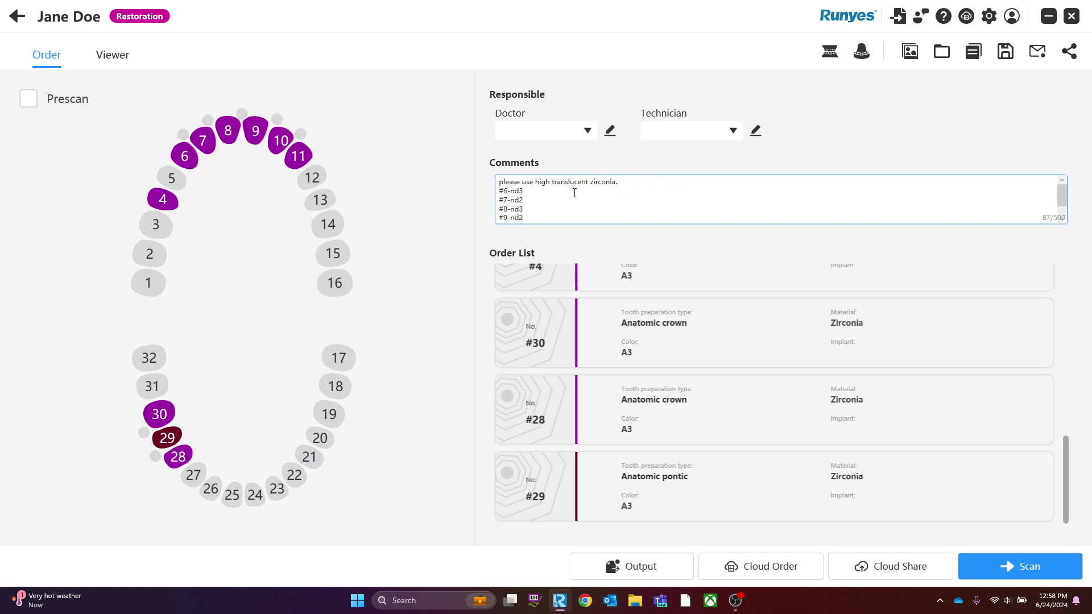
pyautogui.scroll(-1, 548, 210)
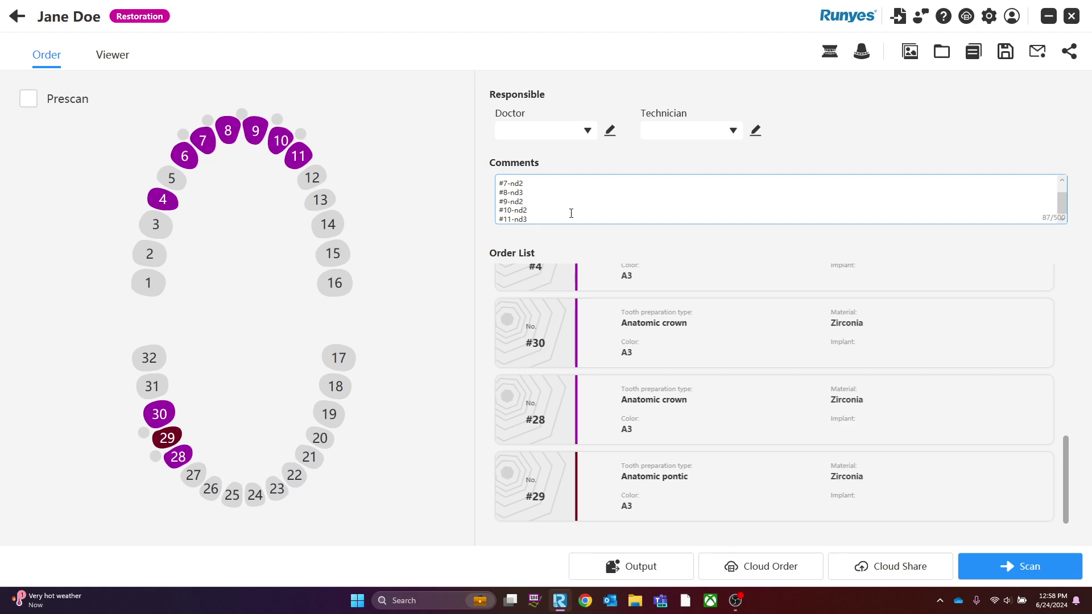
pyautogui.scroll(1, 613, 219)
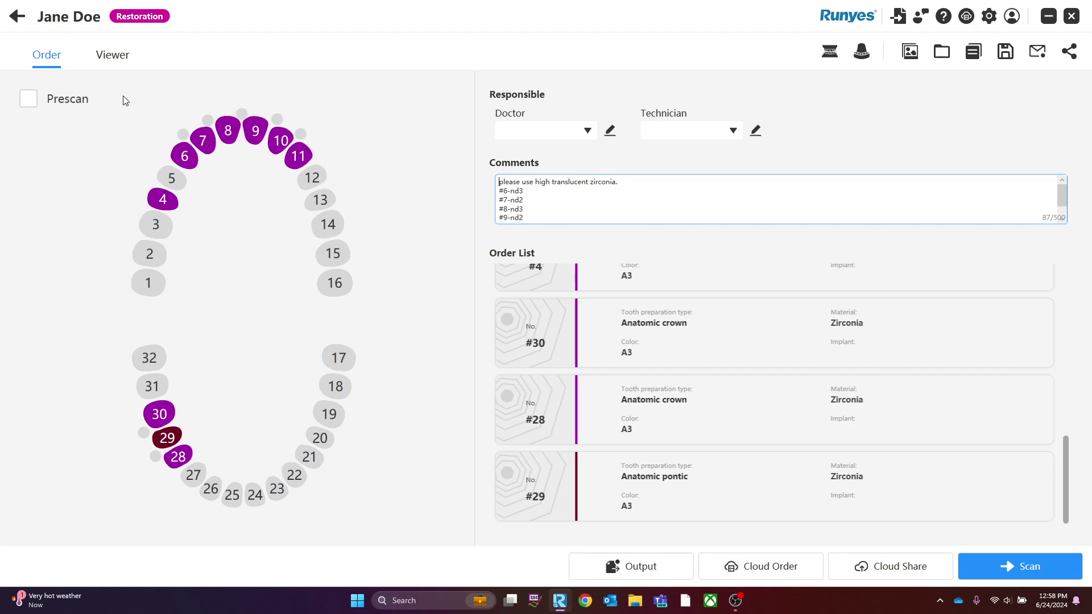
# Rotate the 3D jaw scan in the Viewer to inspect the teeth from the side and above.
pyautogui.click(118, 64)
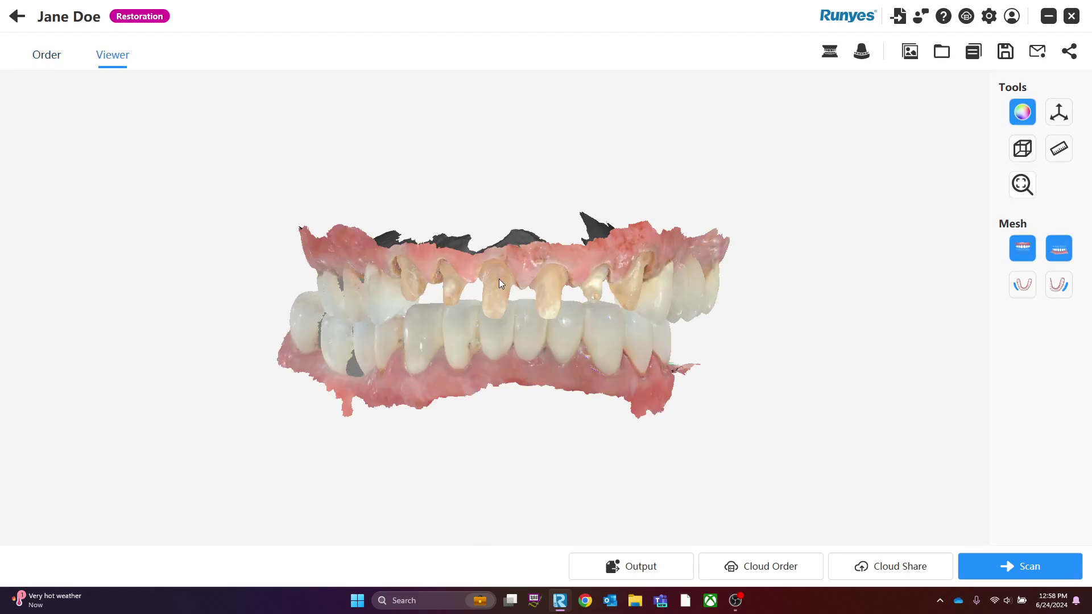
pyautogui.moveTo(513, 311); pyautogui.dragTo(795, 359)
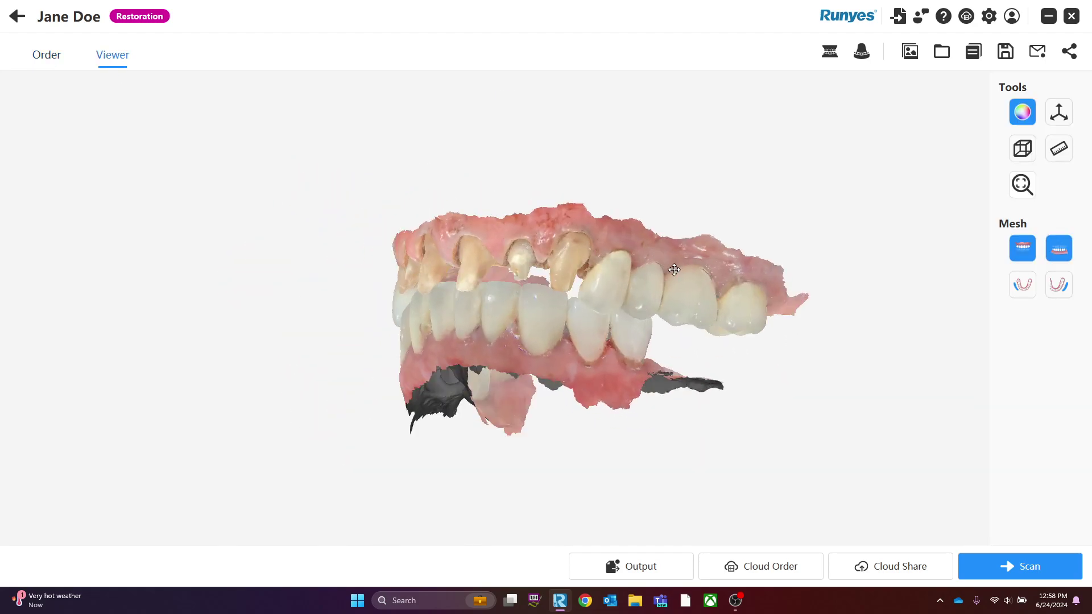
pyautogui.moveTo(466, 305); pyautogui.dragTo(714, 466)
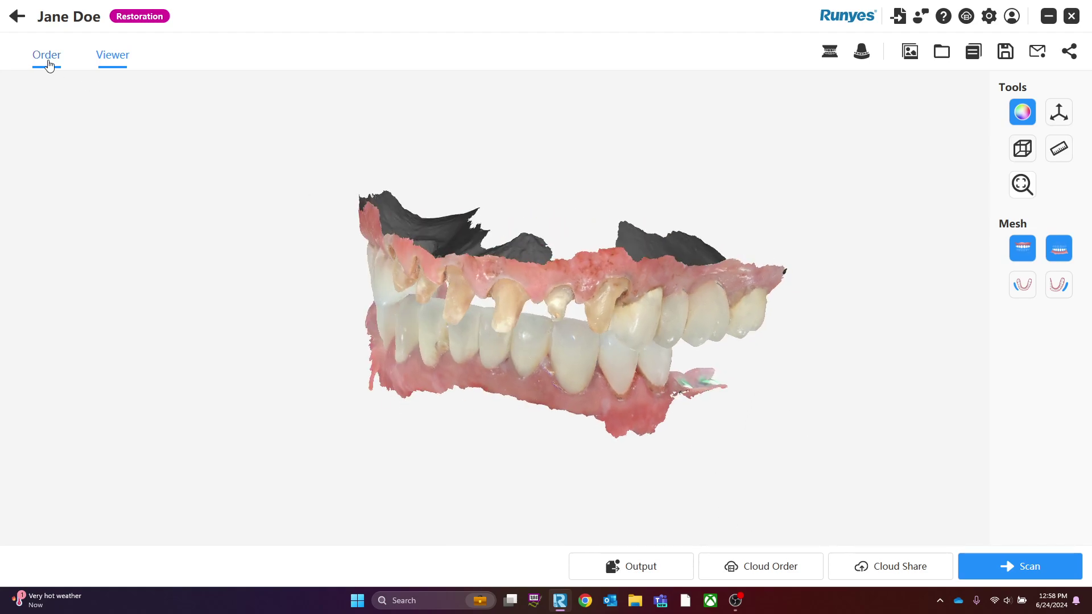
# Return to the order details and scroll through the full tooth list.
pyautogui.click(49, 66)
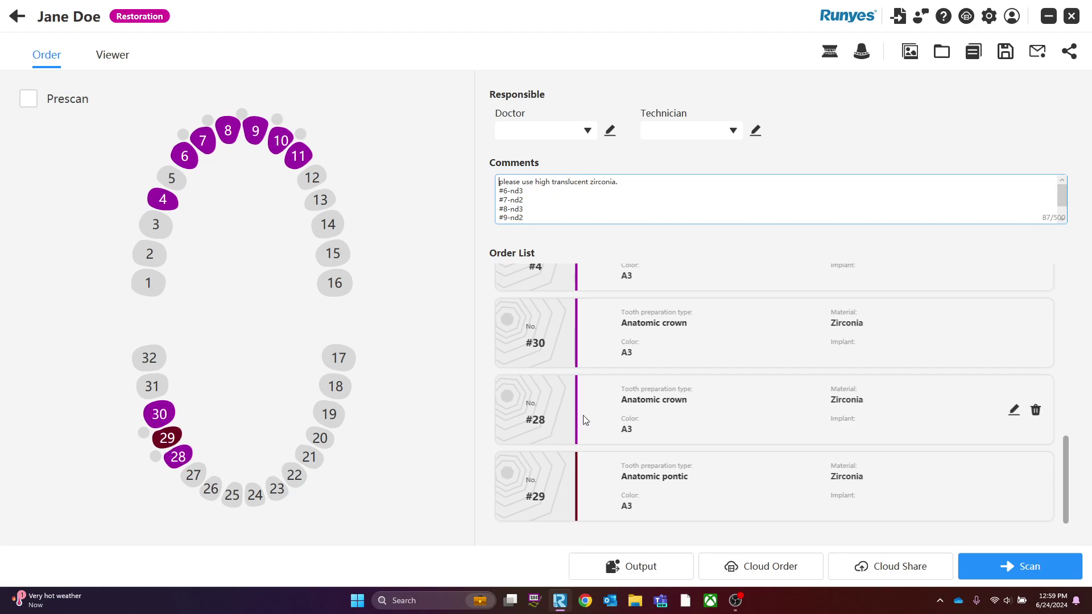
pyautogui.scroll(3, 785, 461)
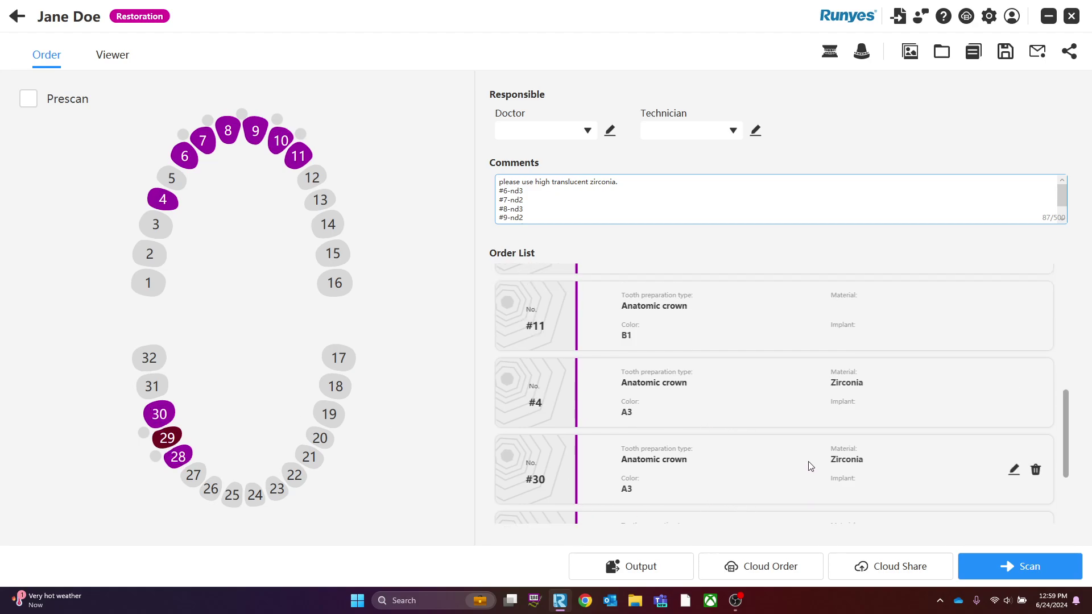
pyautogui.scroll(7, 810, 462)
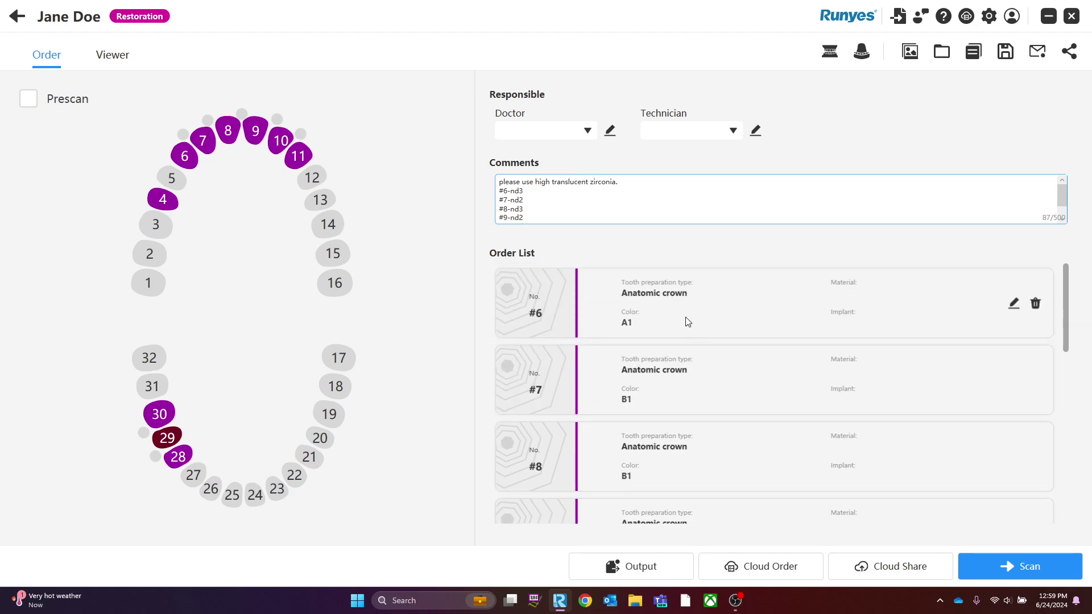
pyautogui.scroll(-5, 714, 463)
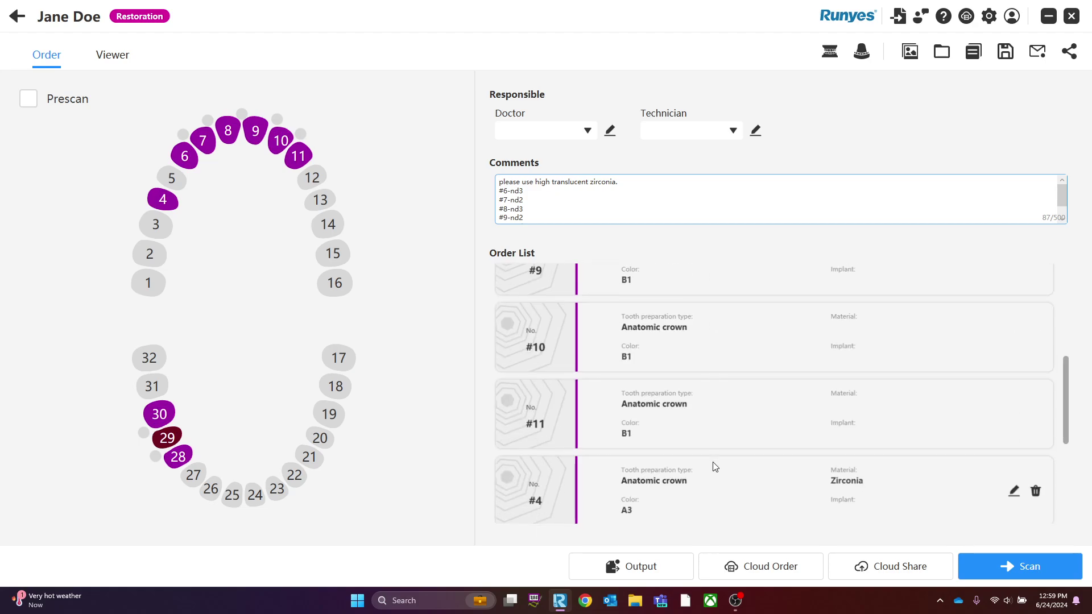
pyautogui.scroll(-4, 714, 468)
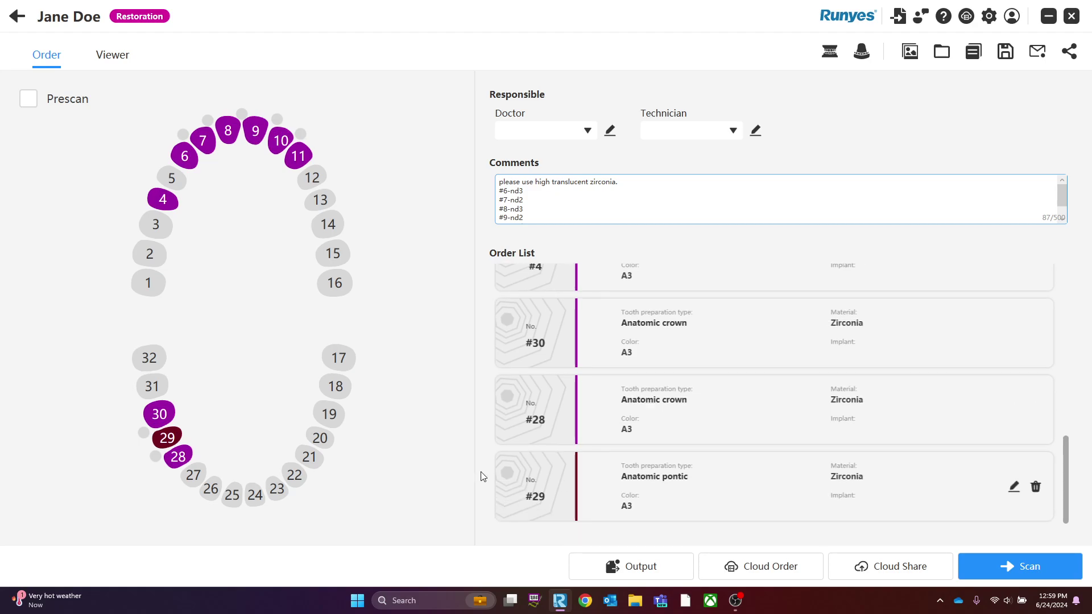
# Send a cloud order with notes asking that instructions be followed and 'Due date: 2 weeks from today'.
pyautogui.click(751, 571)
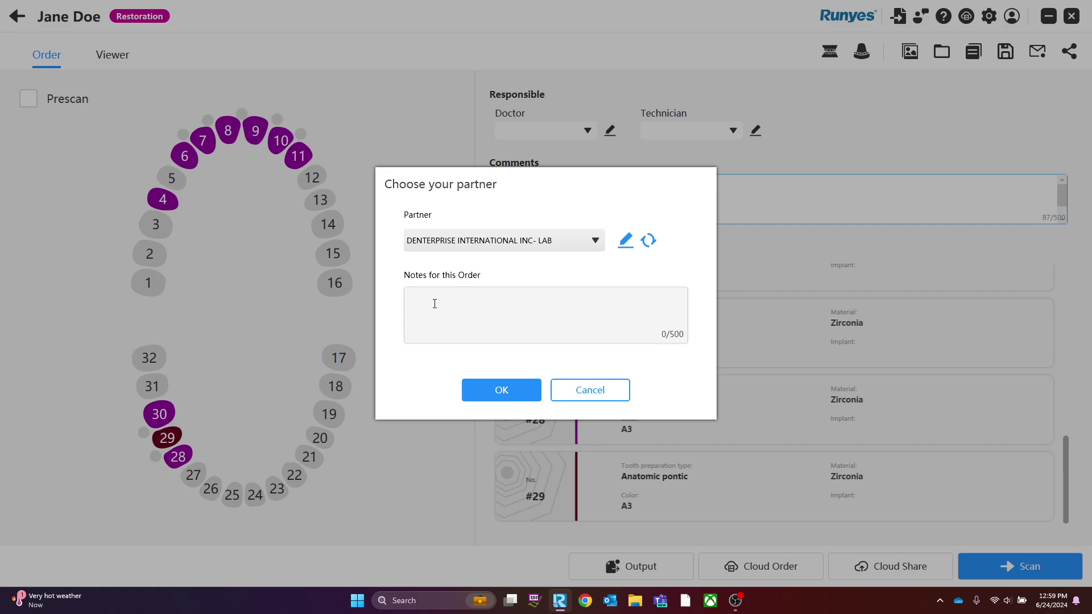
pyautogui.click(434, 305)
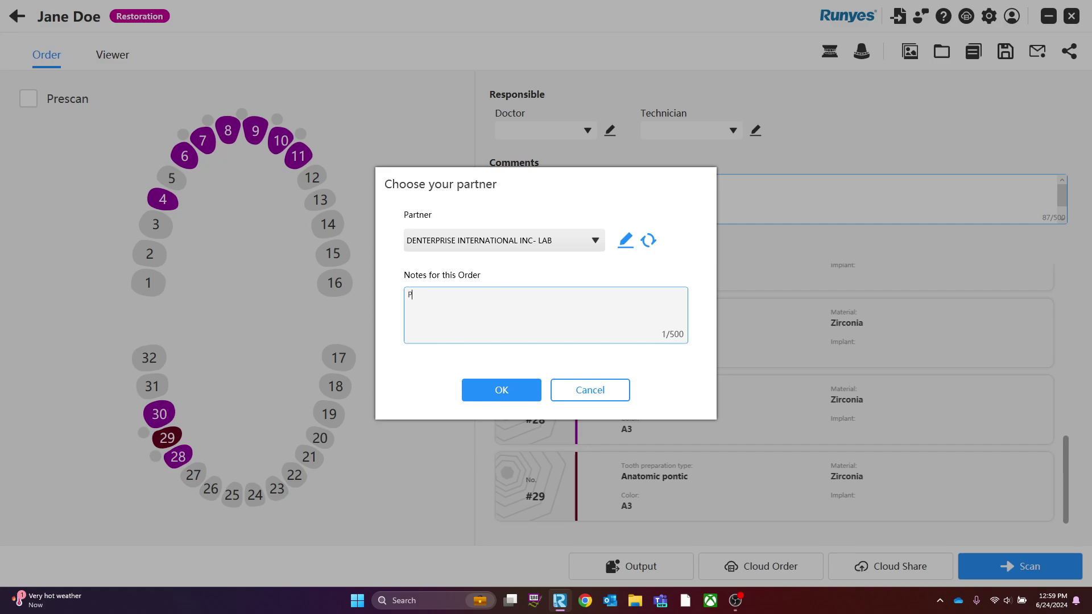
pyautogui.write('lease make sure instructions are followed')
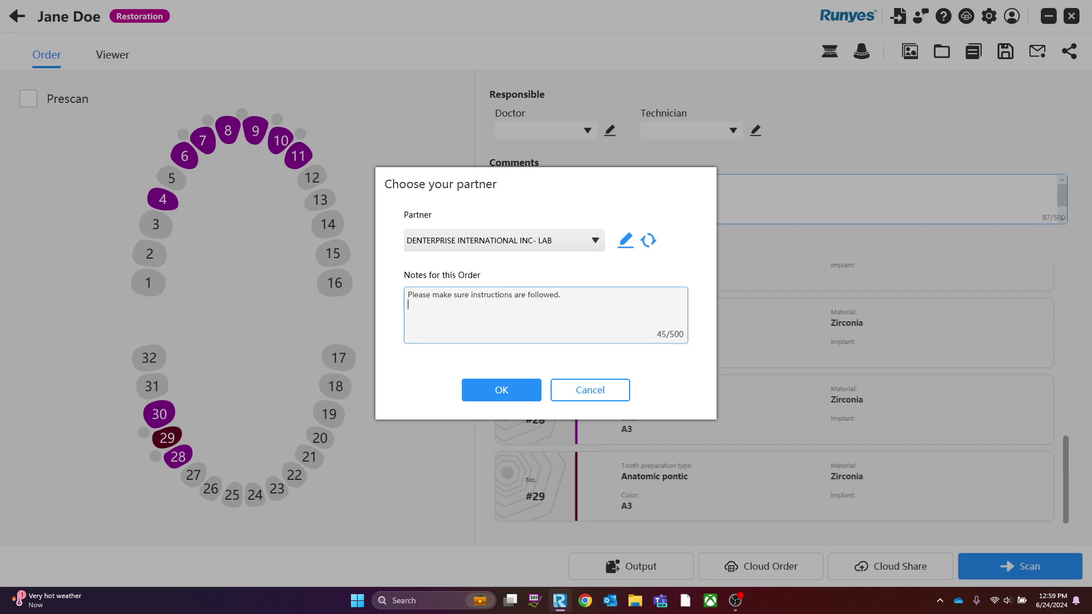
pyautogui.write('.')
pyautogui.press('Return')
pyautogui.write('Due date: 2 weeks from today')
pyautogui.click(507, 392)
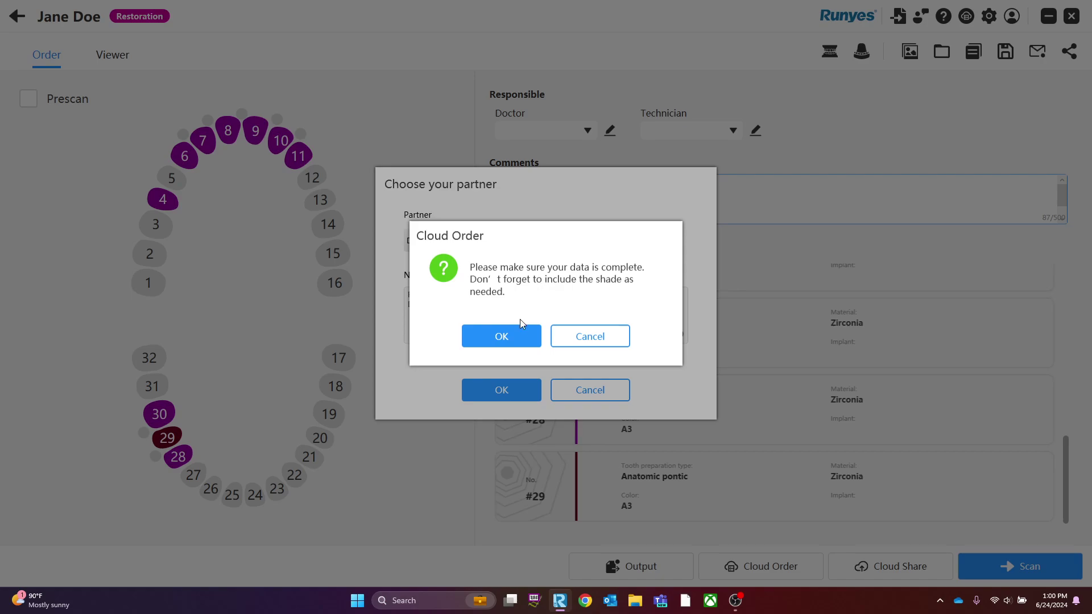
# Confirm the cloud order data is complete and upload it to the lab.
pyautogui.click(518, 334)
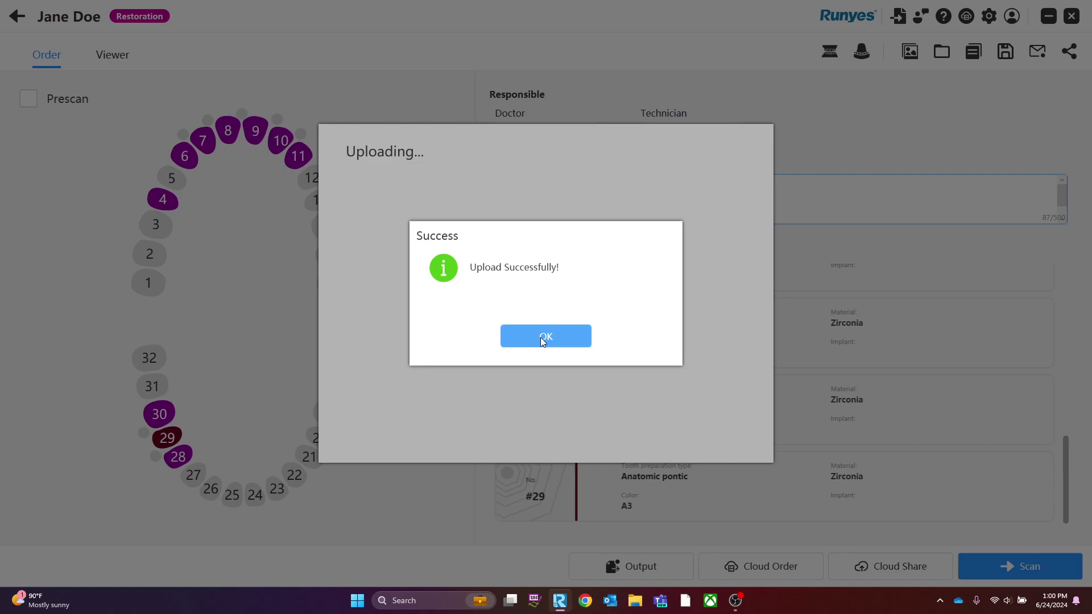
# Acknowledge the upload success, then log in to the 3ds order platform in a maximized browser.
pyautogui.click(543, 338)
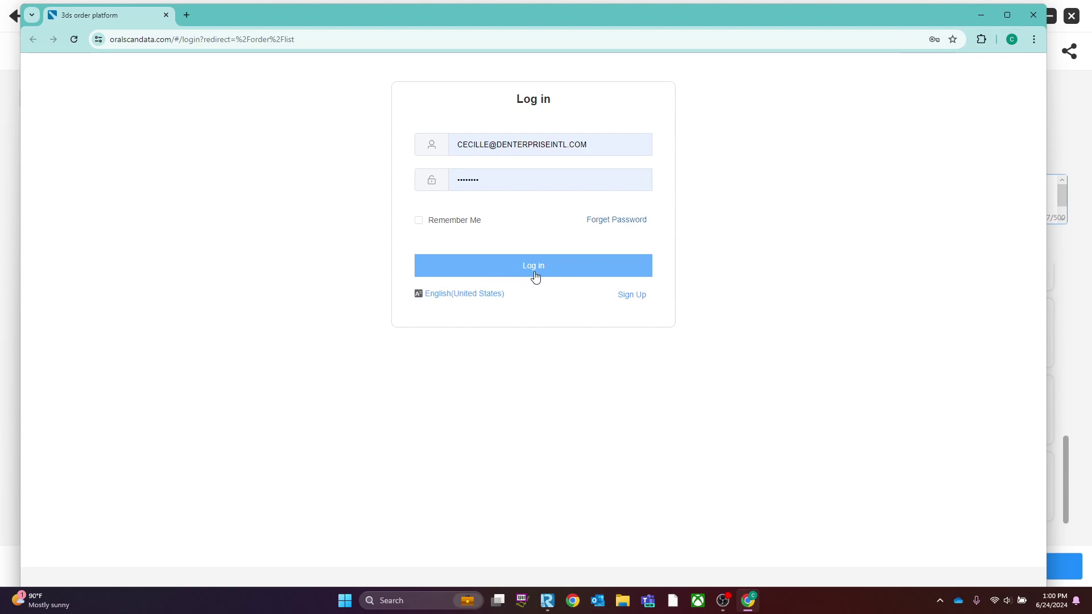
pyautogui.click(535, 273)
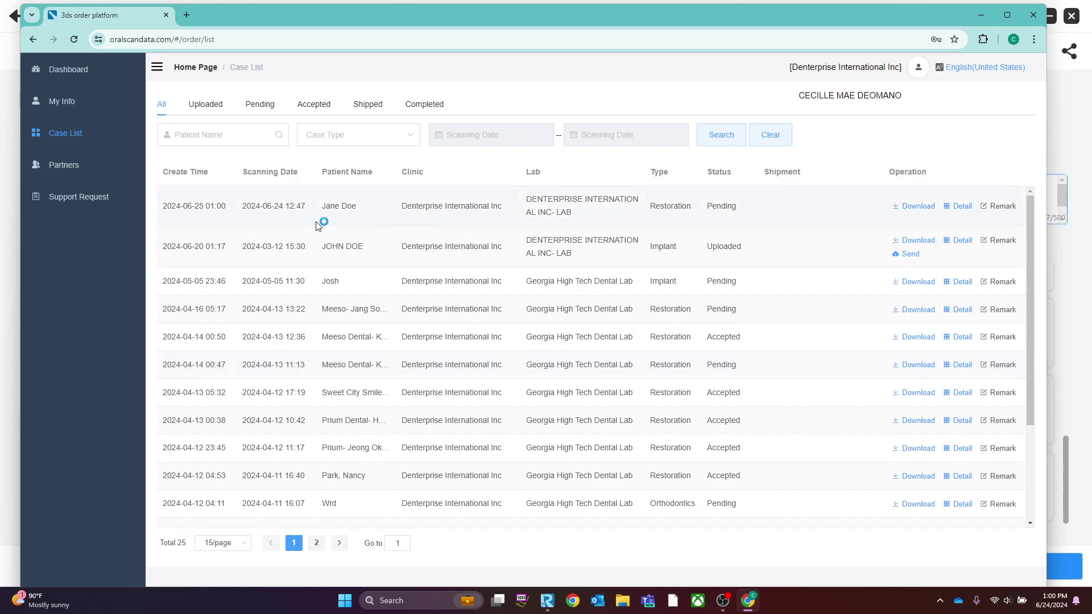
pyautogui.click(1007, 15)
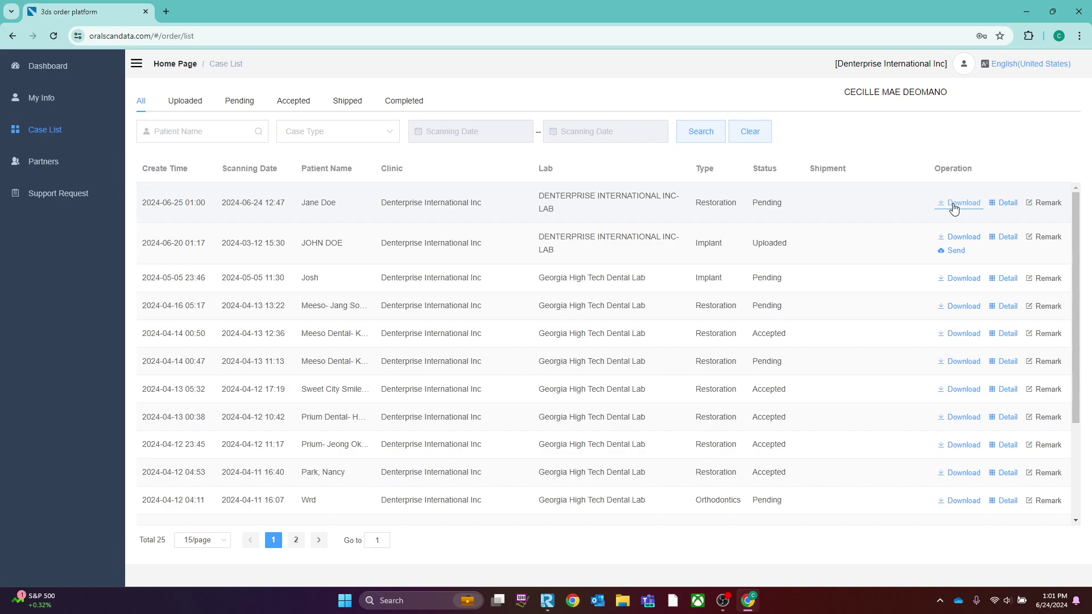
pyautogui.click(1007, 203)
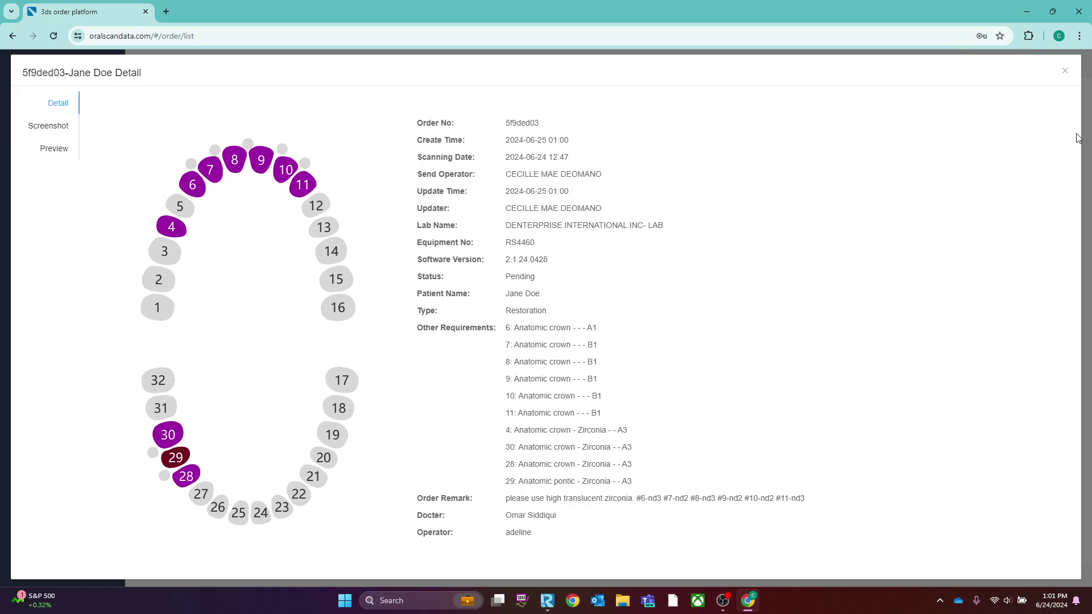
pyautogui.click(1065, 71)
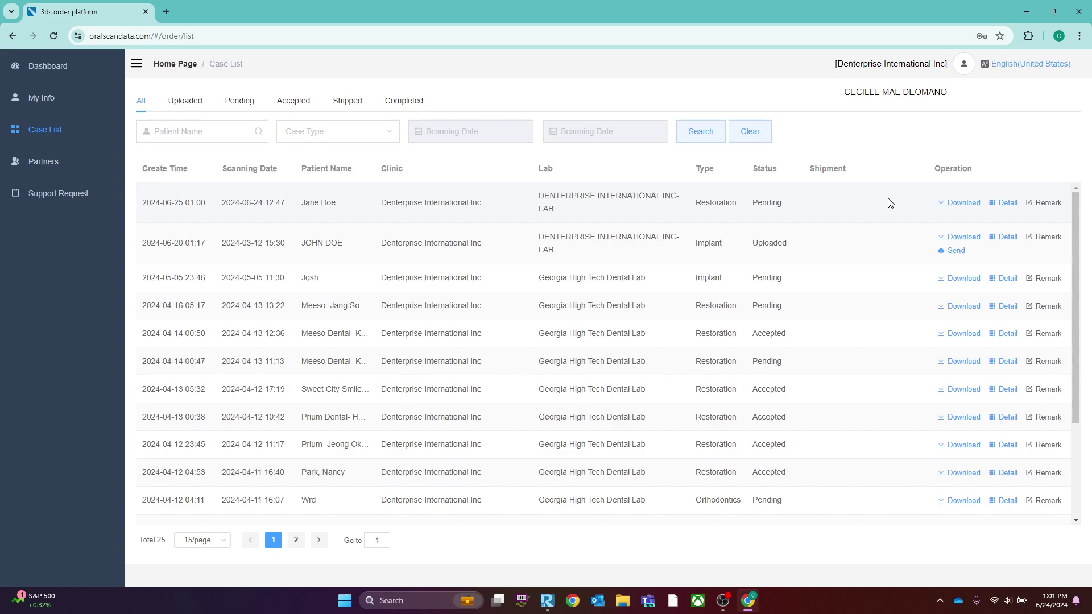
pyautogui.click(1050, 207)
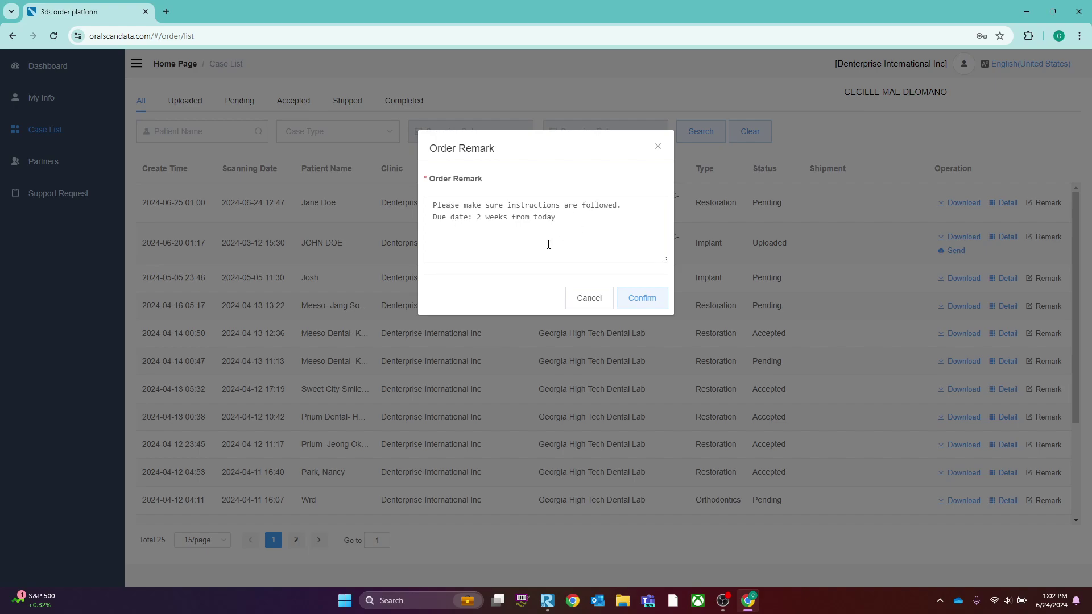
pyautogui.click(640, 299)
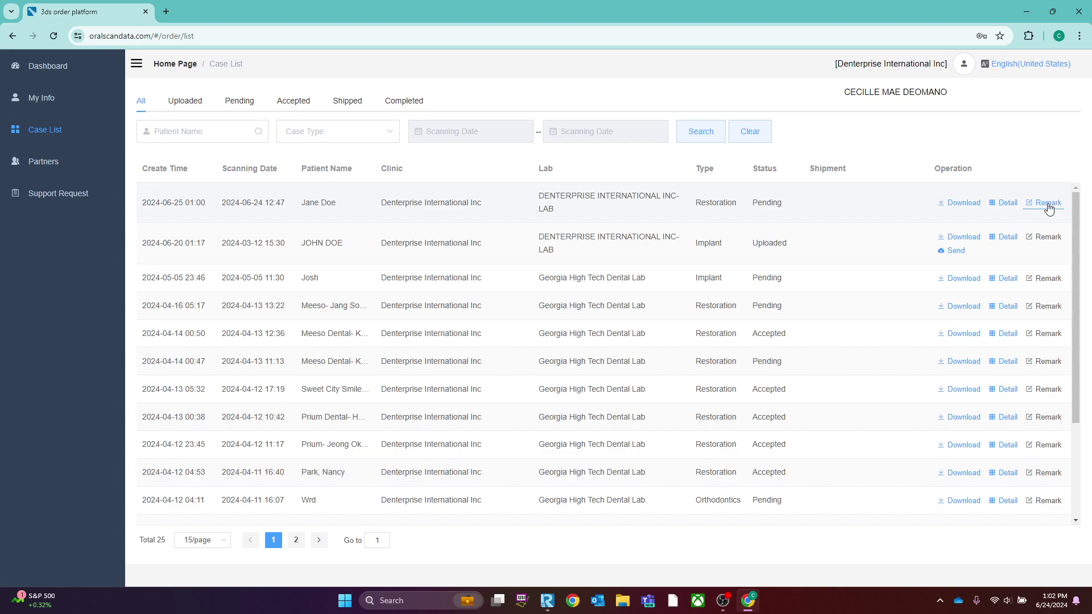
pyautogui.click(1004, 205)
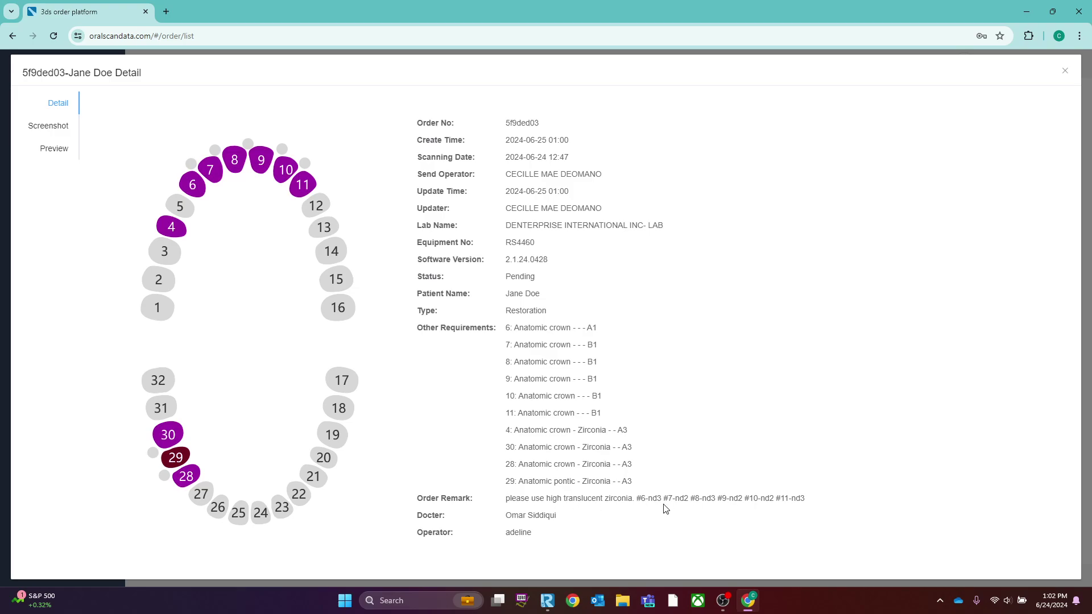
pyautogui.click(1065, 71)
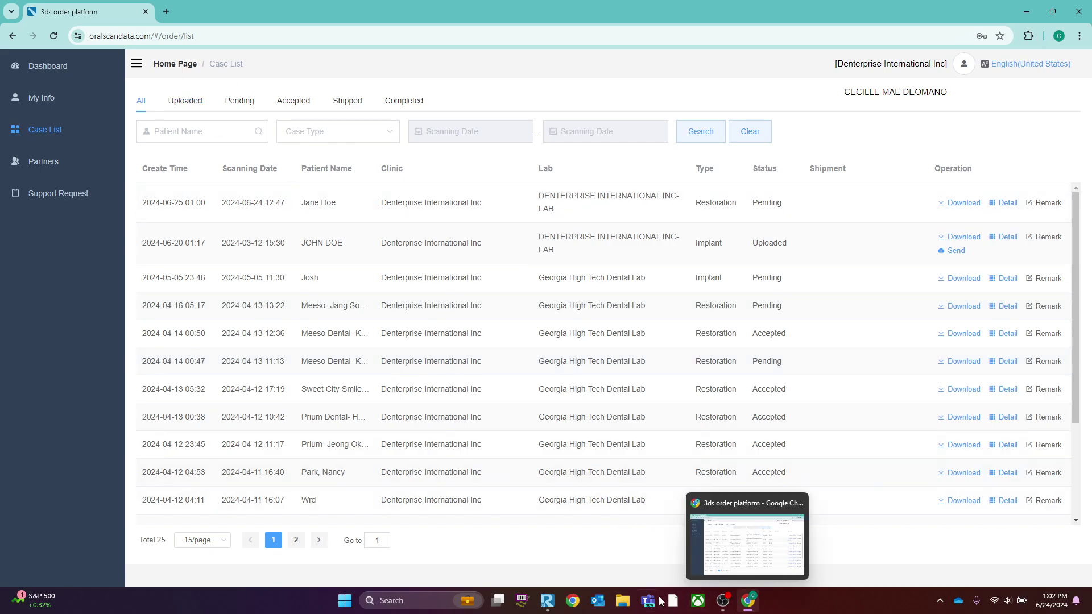
pyautogui.click(547, 601)
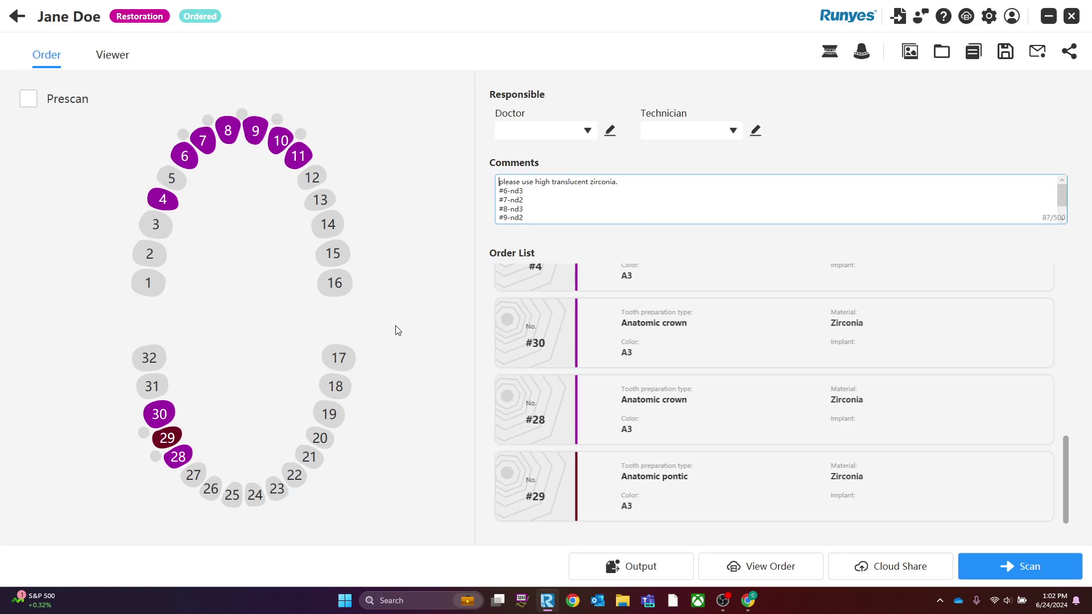
pyautogui.click(749, 603)
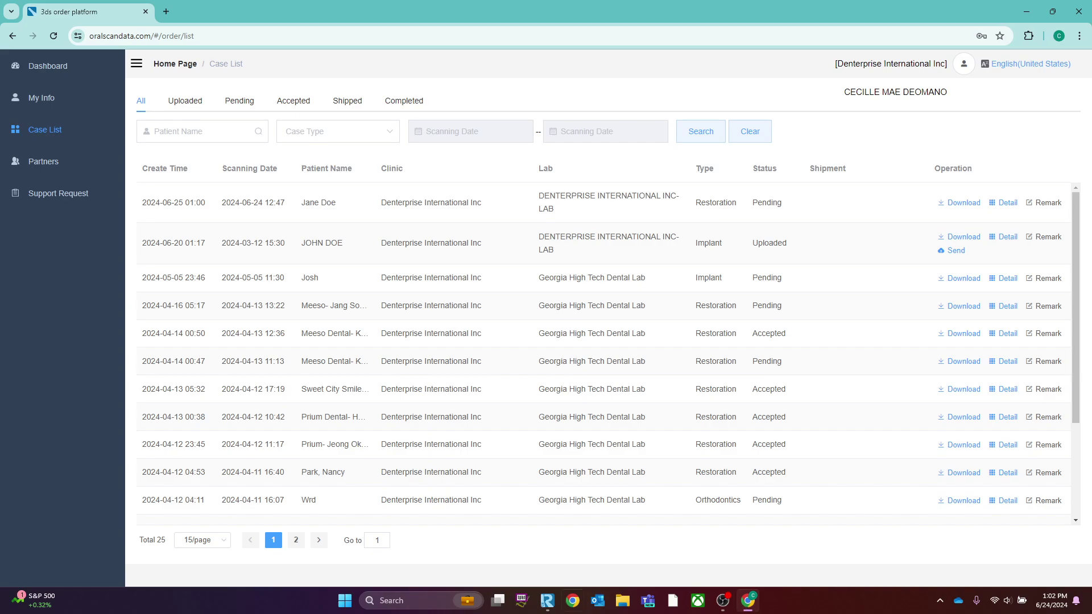
# Bring the Runyes IOS window back to the front to see the order marked Ordered.
pyautogui.click(547, 600)
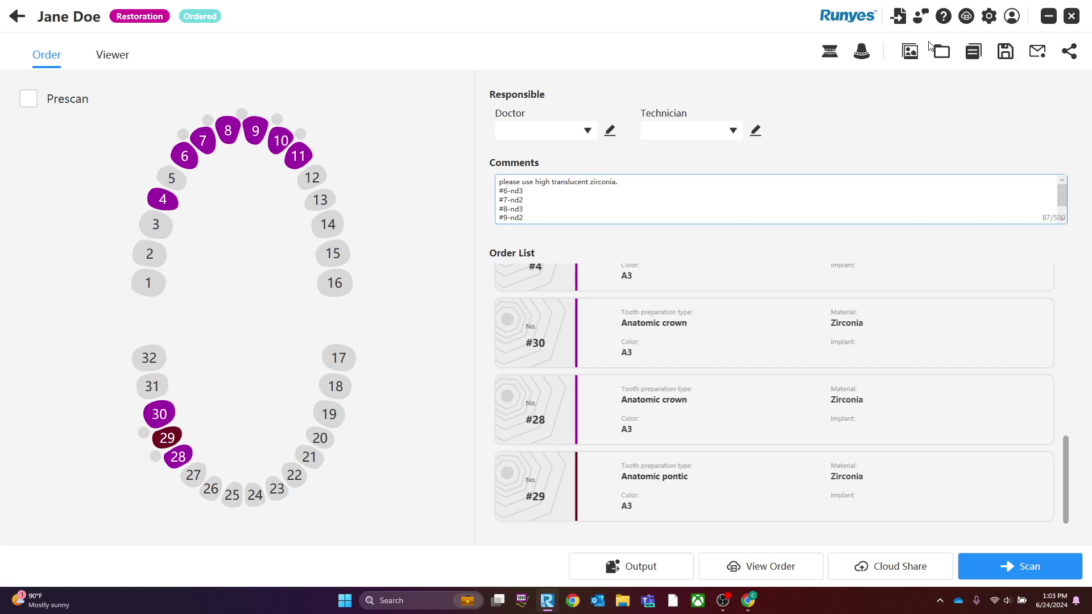
# Duplicate the current restoration case and open the copy, its comments headed 'Copied from [25]'.
pyautogui.click(973, 54)
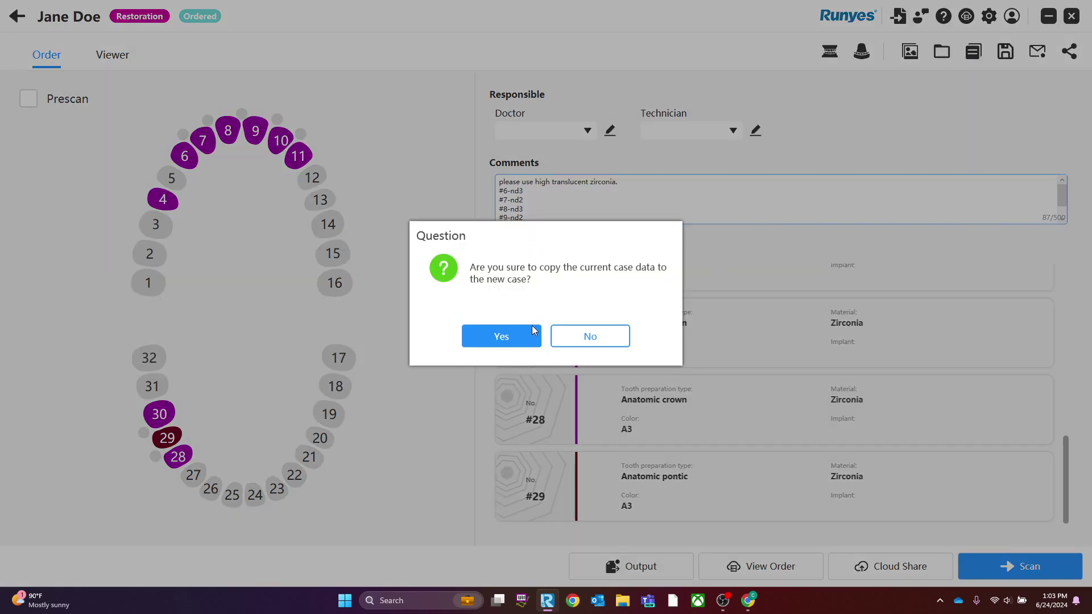
pyautogui.click(516, 340)
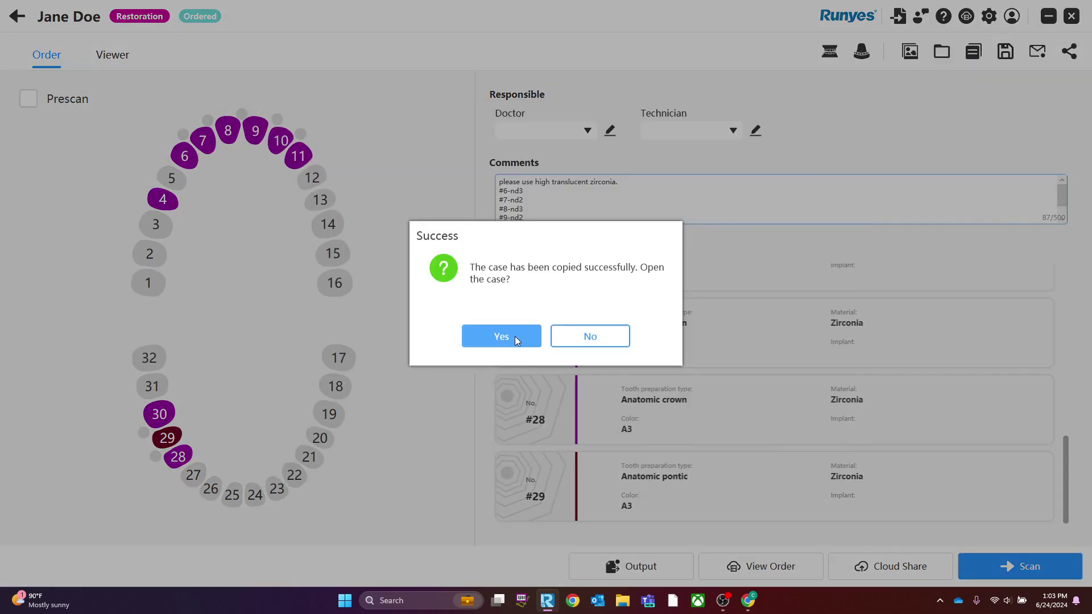
pyautogui.click(516, 337)
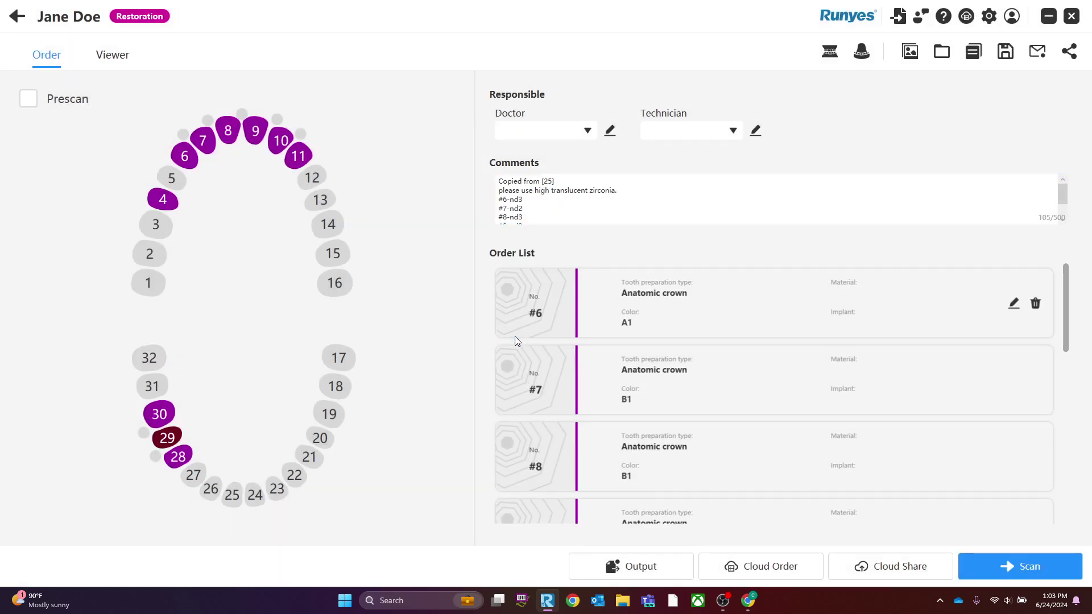